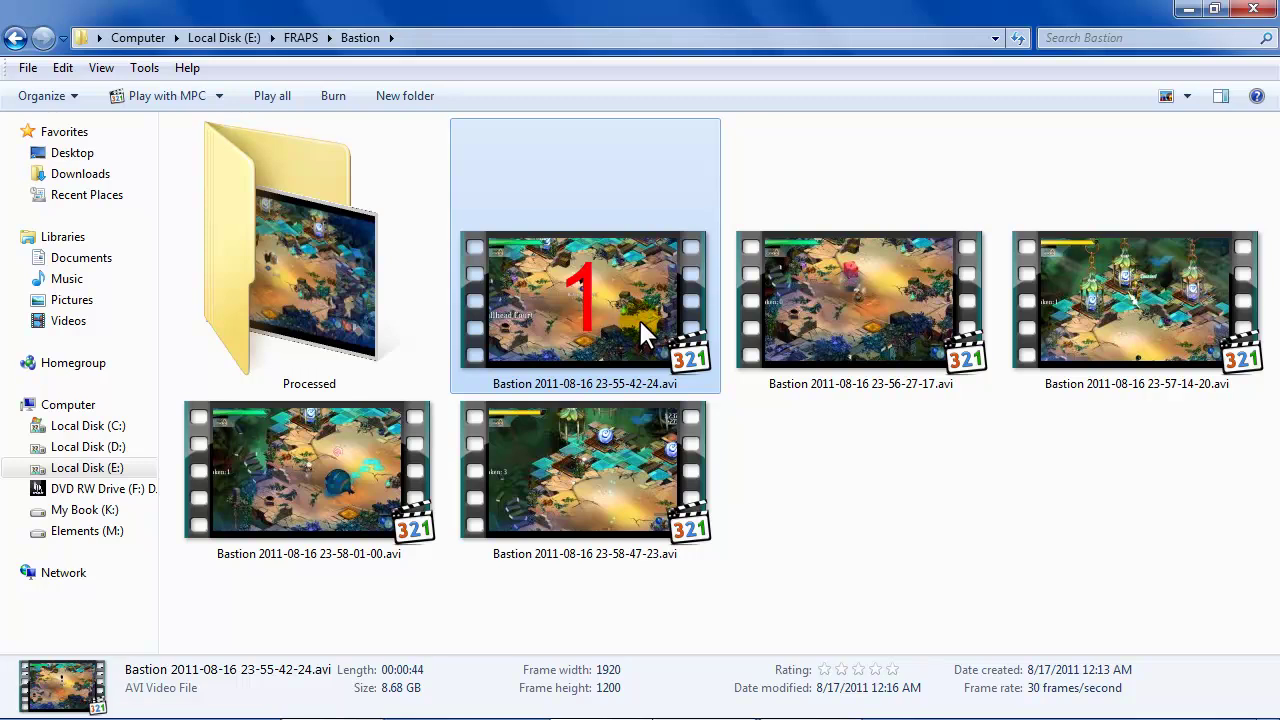
Step: Select the five Bastion clips, then preview the first clip and close it
{"action": "left_click", "coordinate": [640, 456], "text": "shift"}
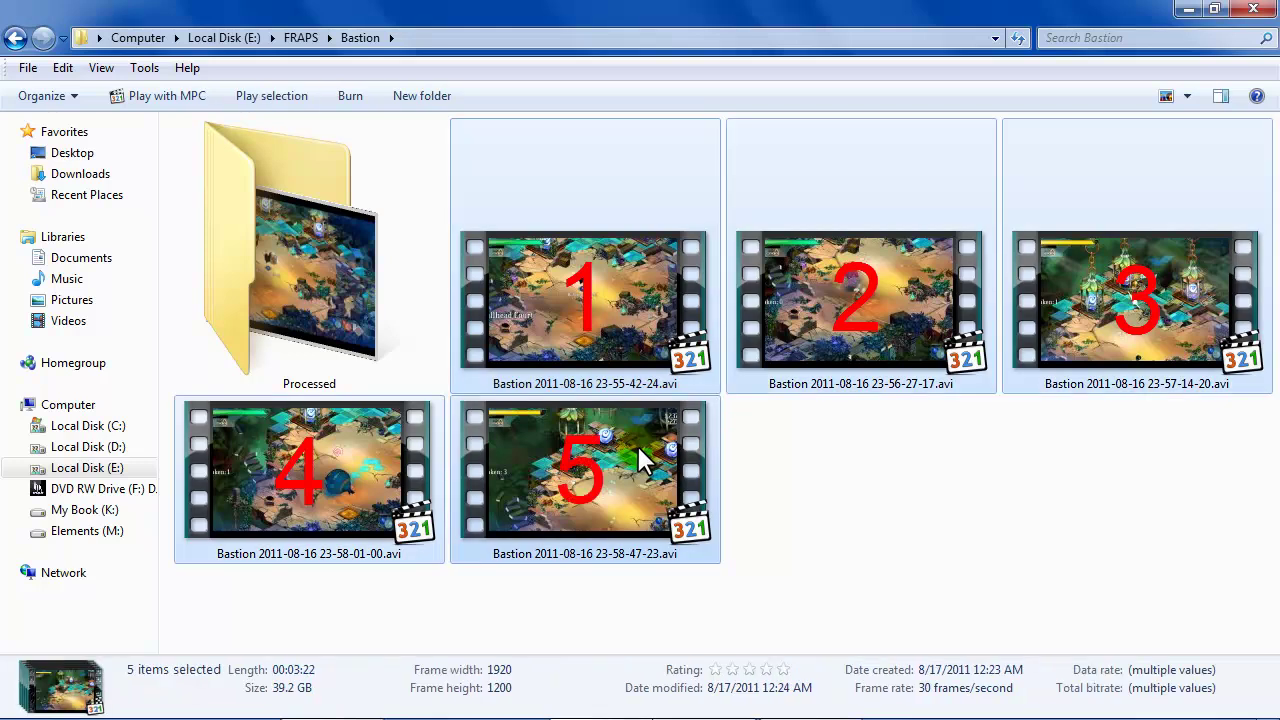
{"action": "left_click", "coordinate": [590, 295]}
{"action": "double_click", "coordinate": [590, 295]}
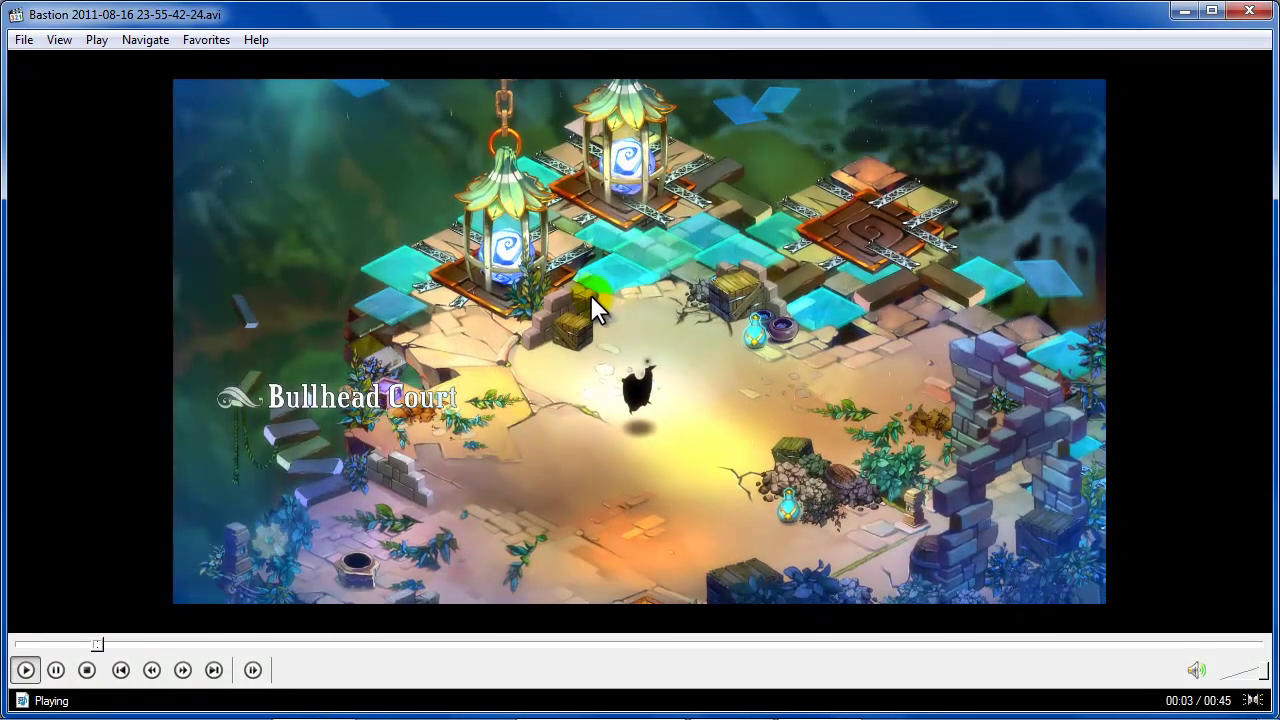
{"action": "left_click", "coordinate": [1249, 10]}
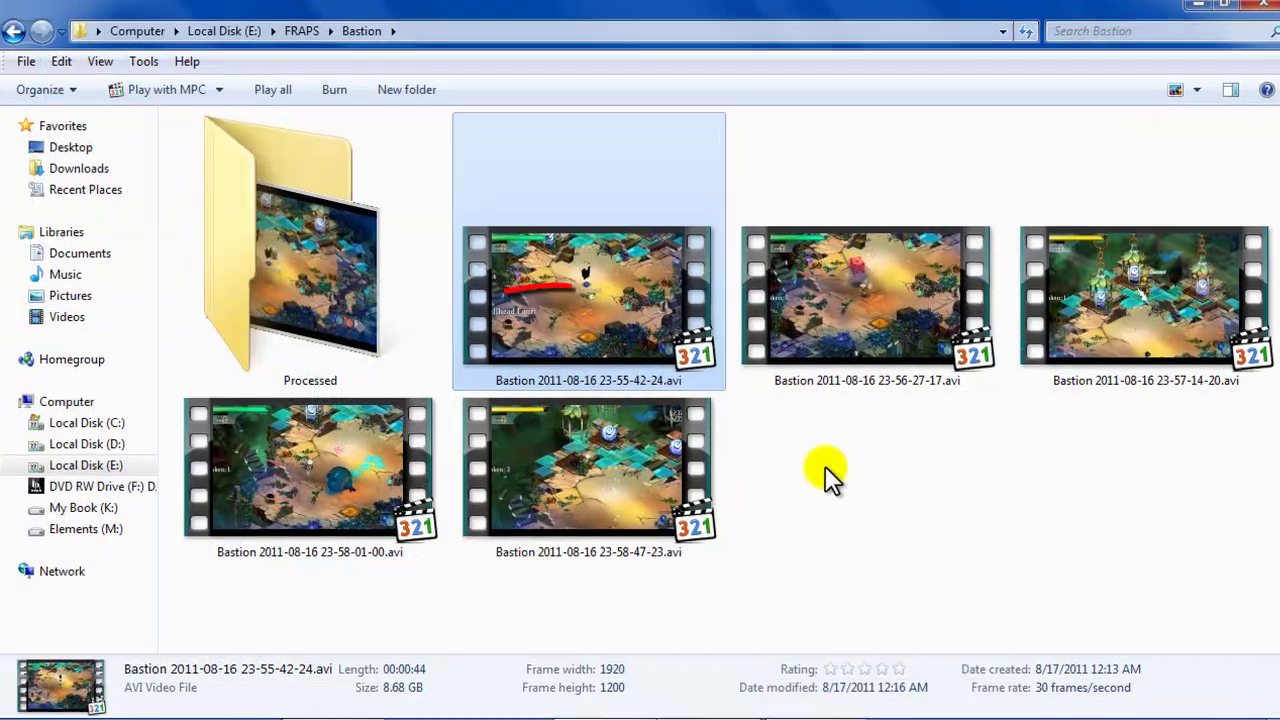
Step: Check the clips' total size, then view the single video's details in Processed
{"action": "key", "text": "ctrl+a"}
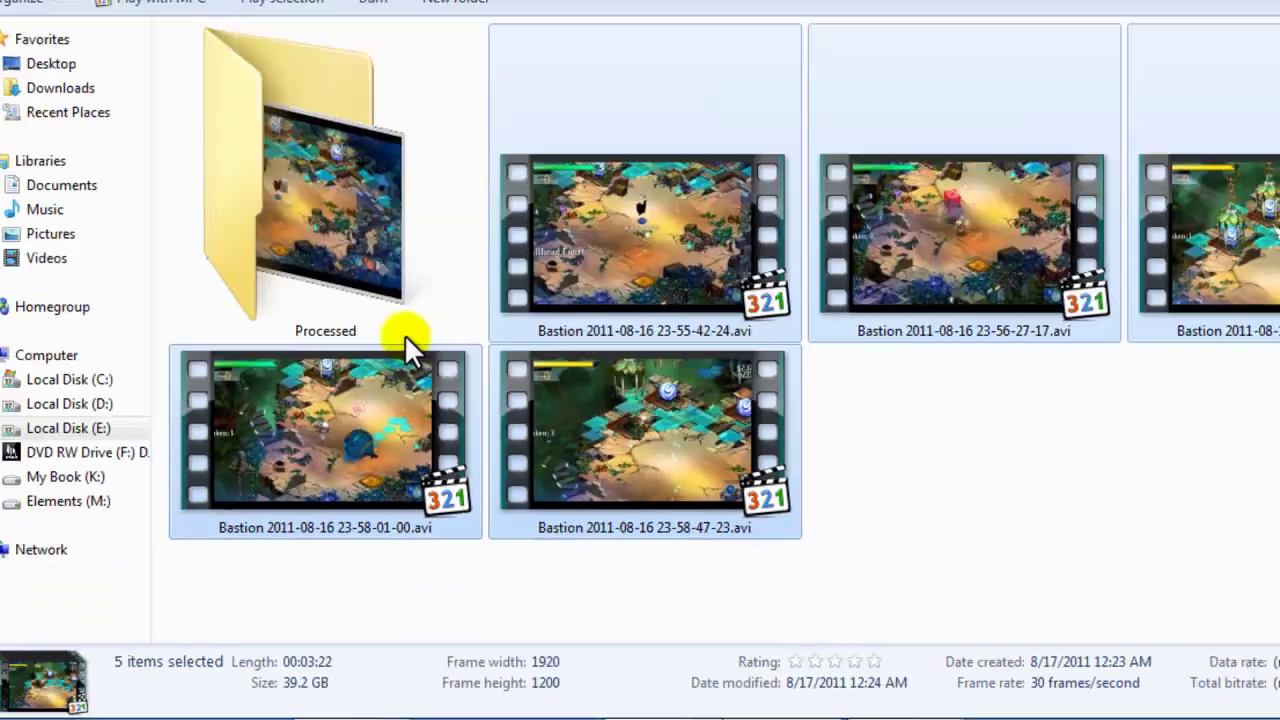
{"action": "double_click", "coordinate": [400, 325]}
{"action": "left_click", "coordinate": [382, 239]}
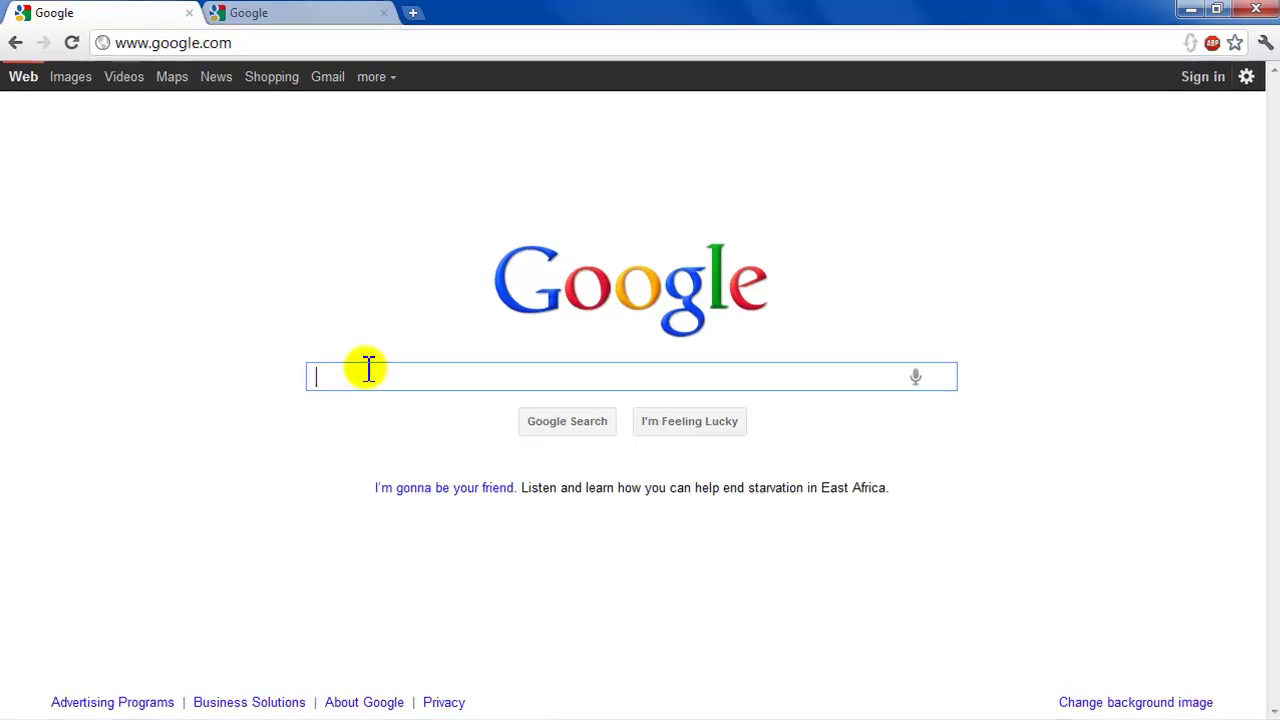
Step: Find VirtualDub's SourceForge download page via Google and highlight the 32-bit 1.9.11 build
{"action": "type", "text": "virtualdub"}
{"action": "key", "text": "Return"}
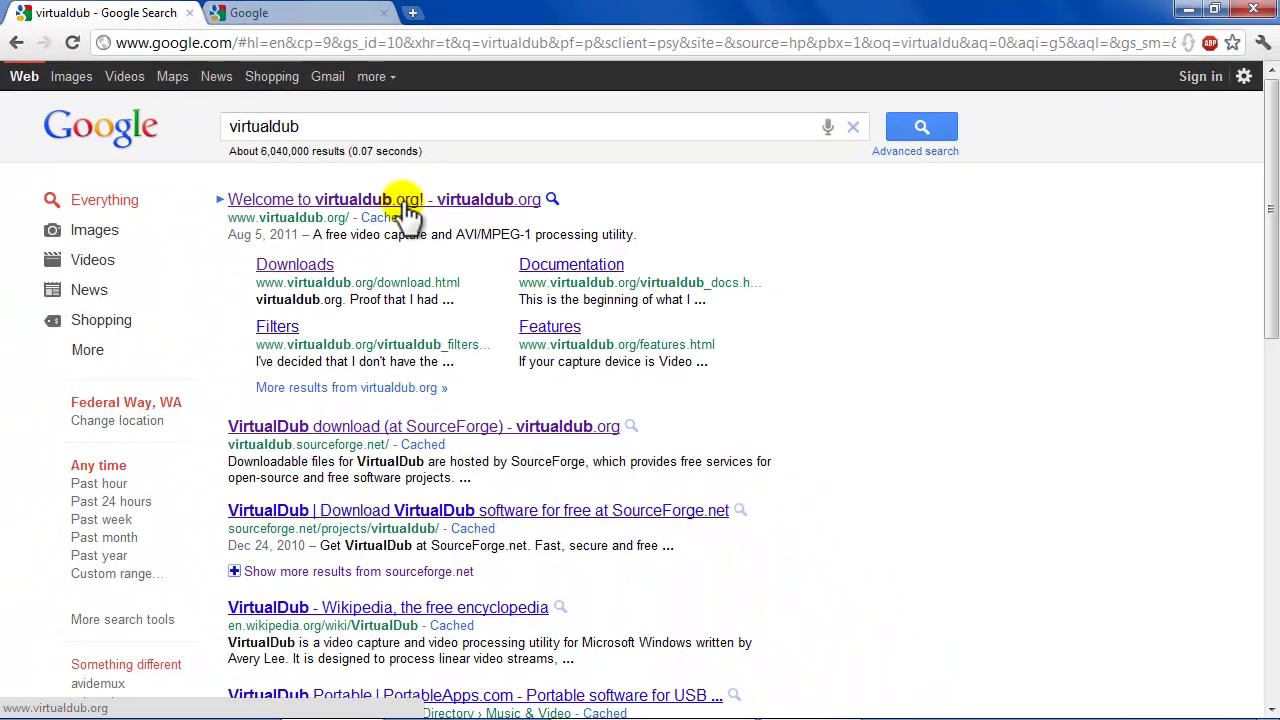
{"action": "left_click", "coordinate": [407, 205]}
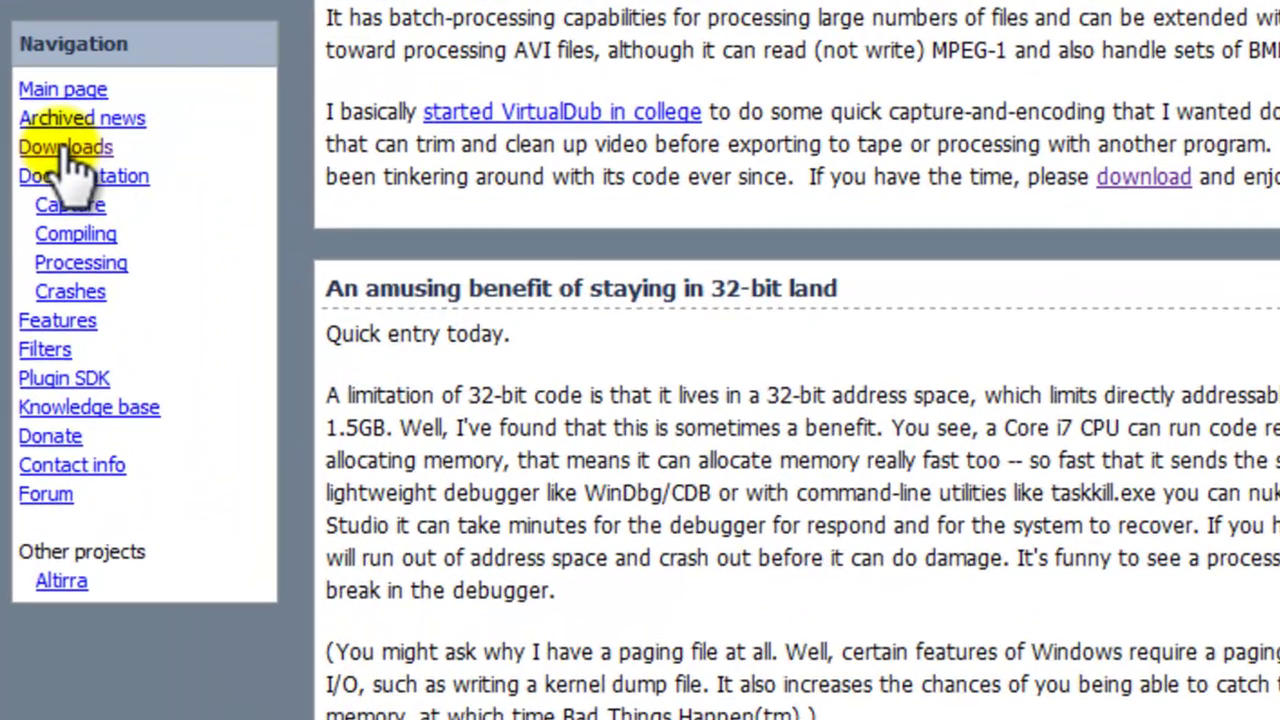
{"action": "left_click", "coordinate": [36, 288]}
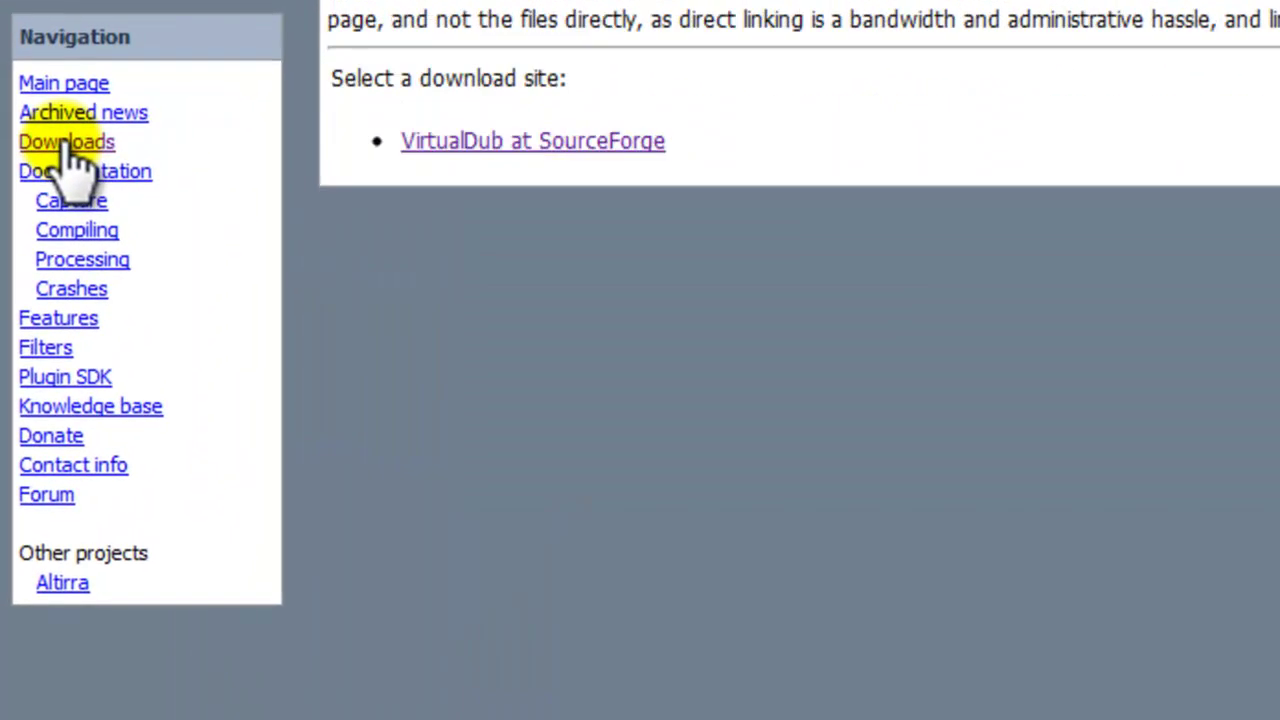
{"action": "left_click", "coordinate": [478, 145]}
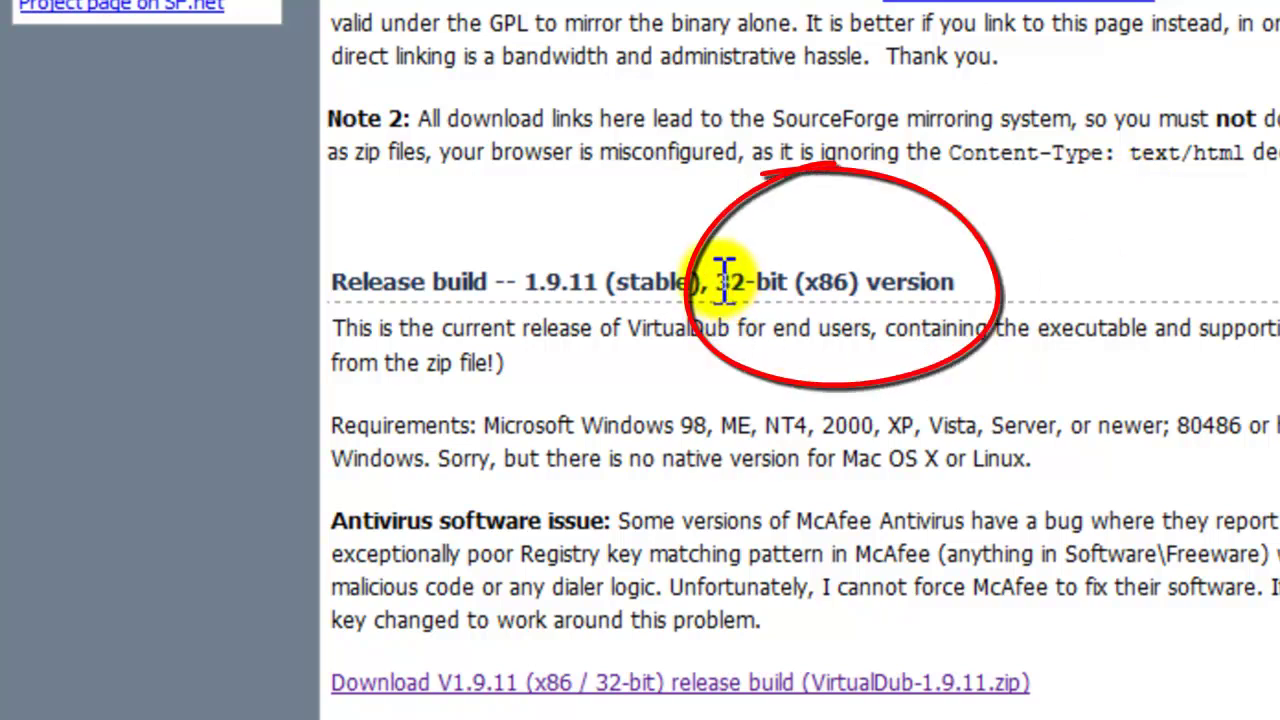
{"action": "left_click_drag", "start_coordinate": [716, 283], "coordinate": [962, 285]}
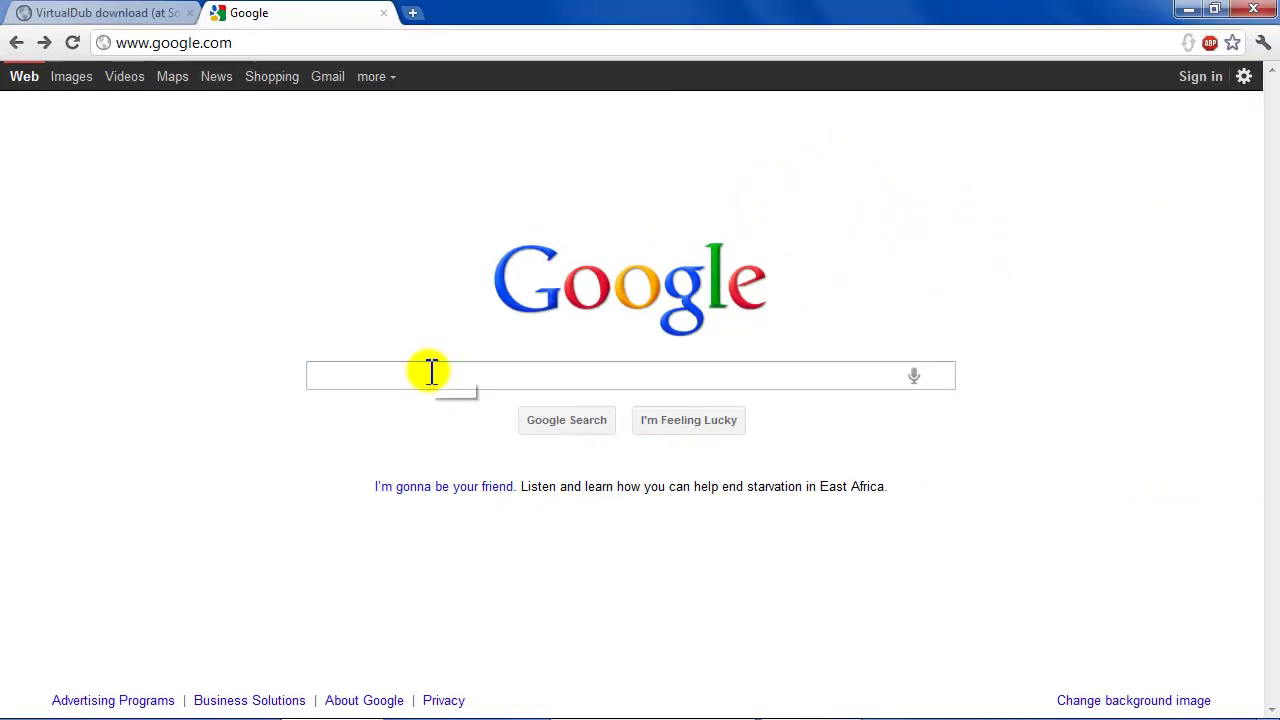
{"action": "left_click", "coordinate": [430, 370]}
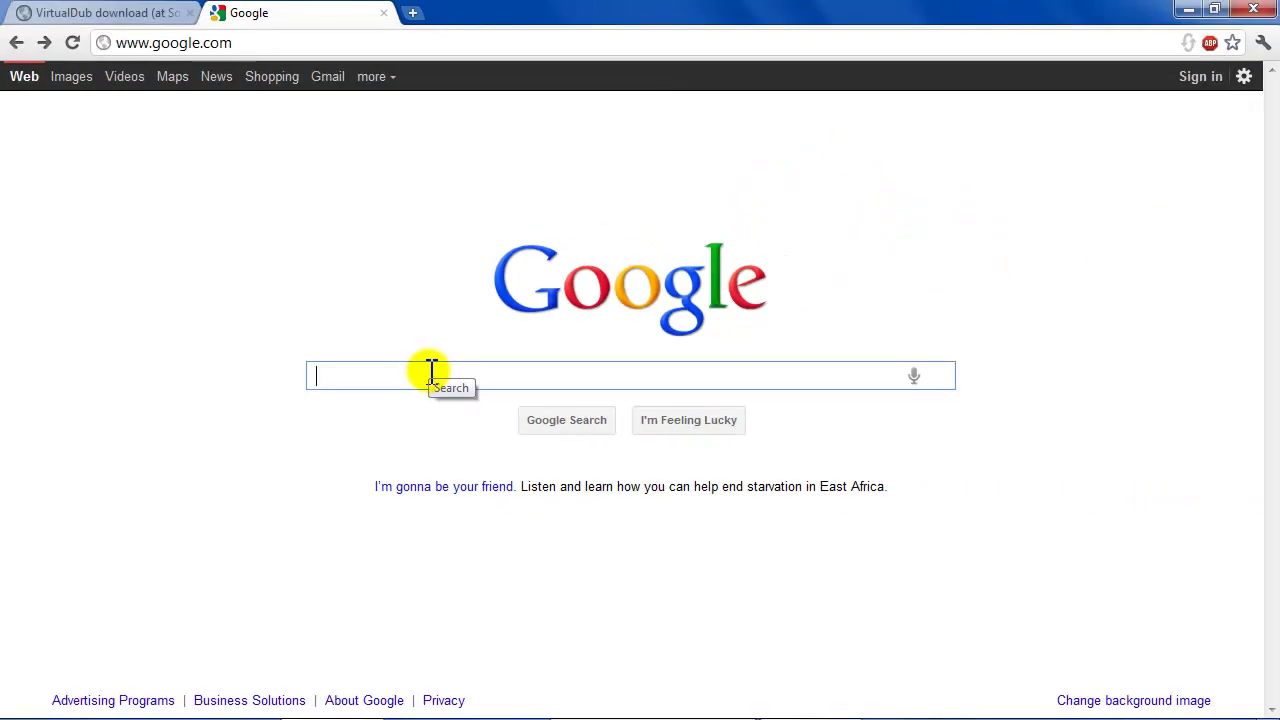
Step: Search for klite, open the K-Lite Mega Codec Pack download, and return to VDUB Tuts
{"action": "type", "text": "klite"}
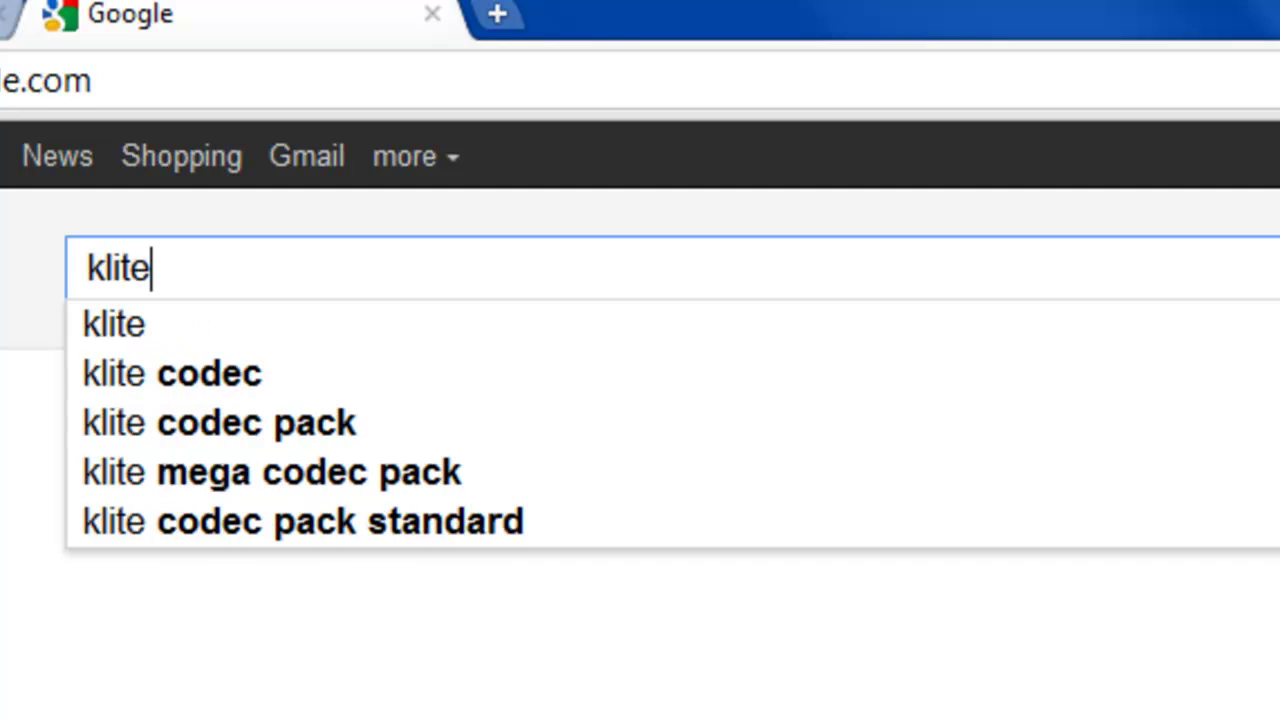
{"action": "key", "text": "Return"}
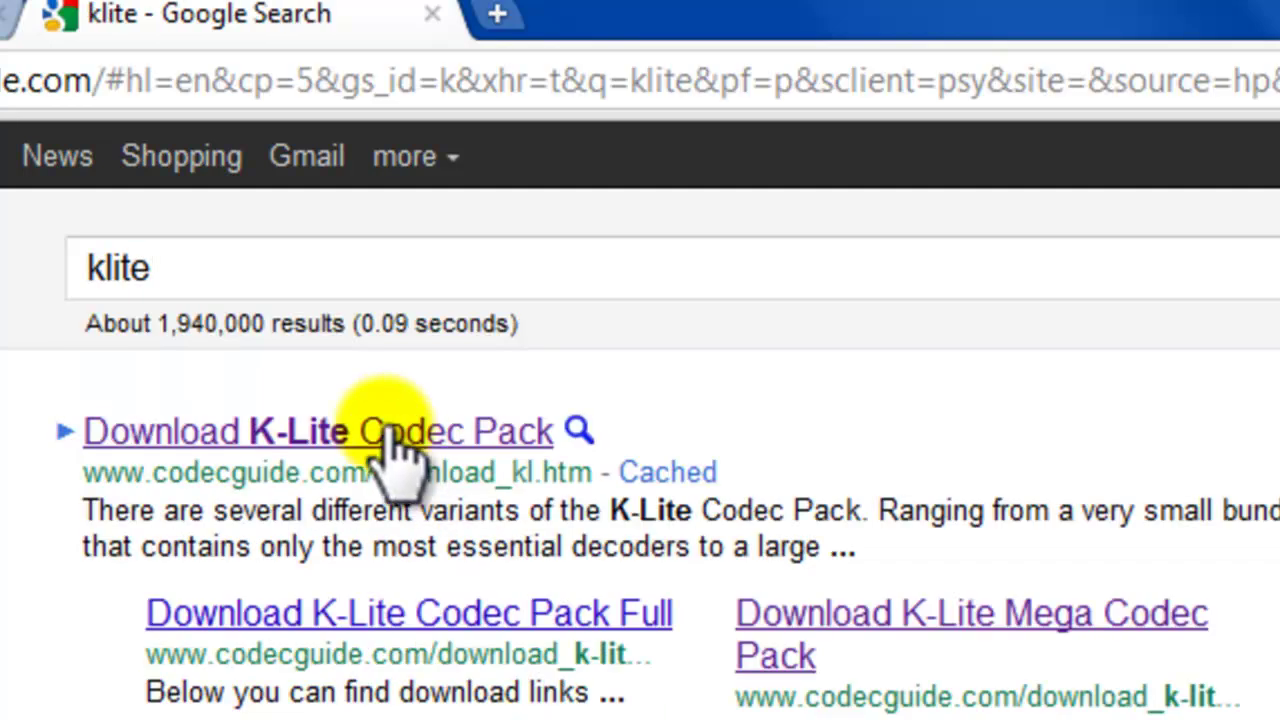
{"action": "left_click", "coordinate": [392, 435]}
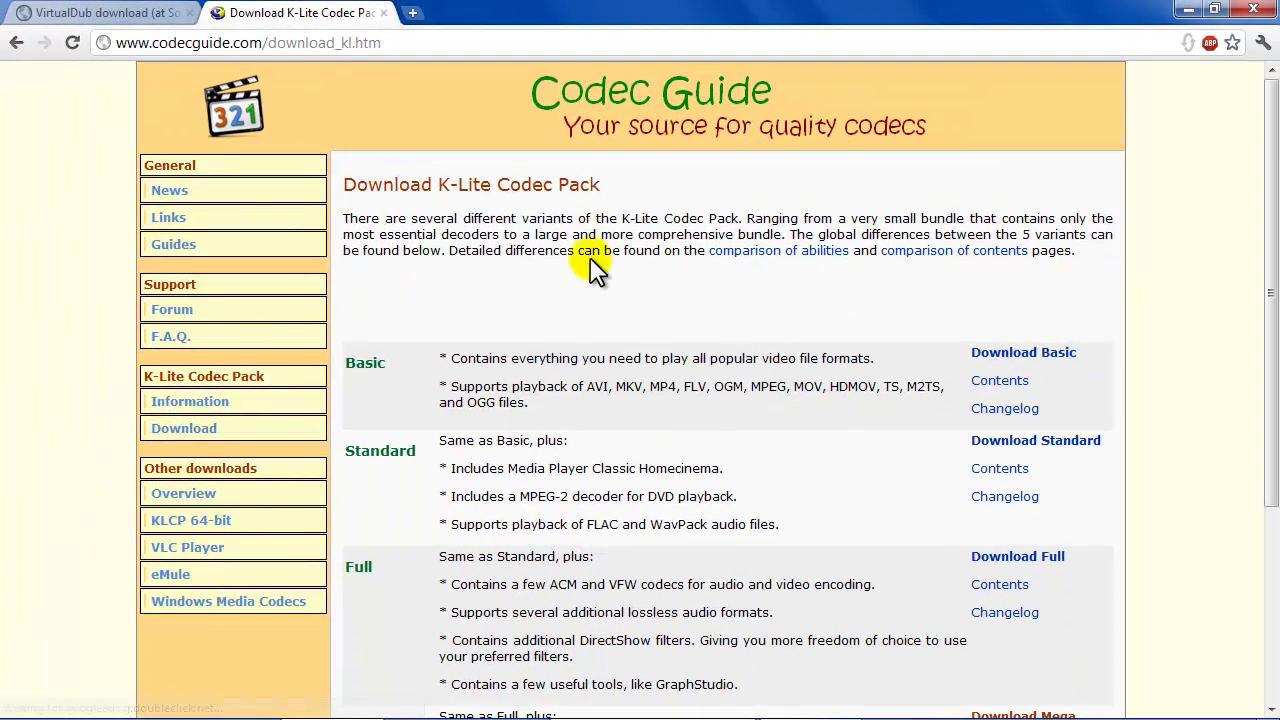
{"action": "scroll", "coordinate": [630, 310], "scroll_direction": "down", "scroll_amount": 3}
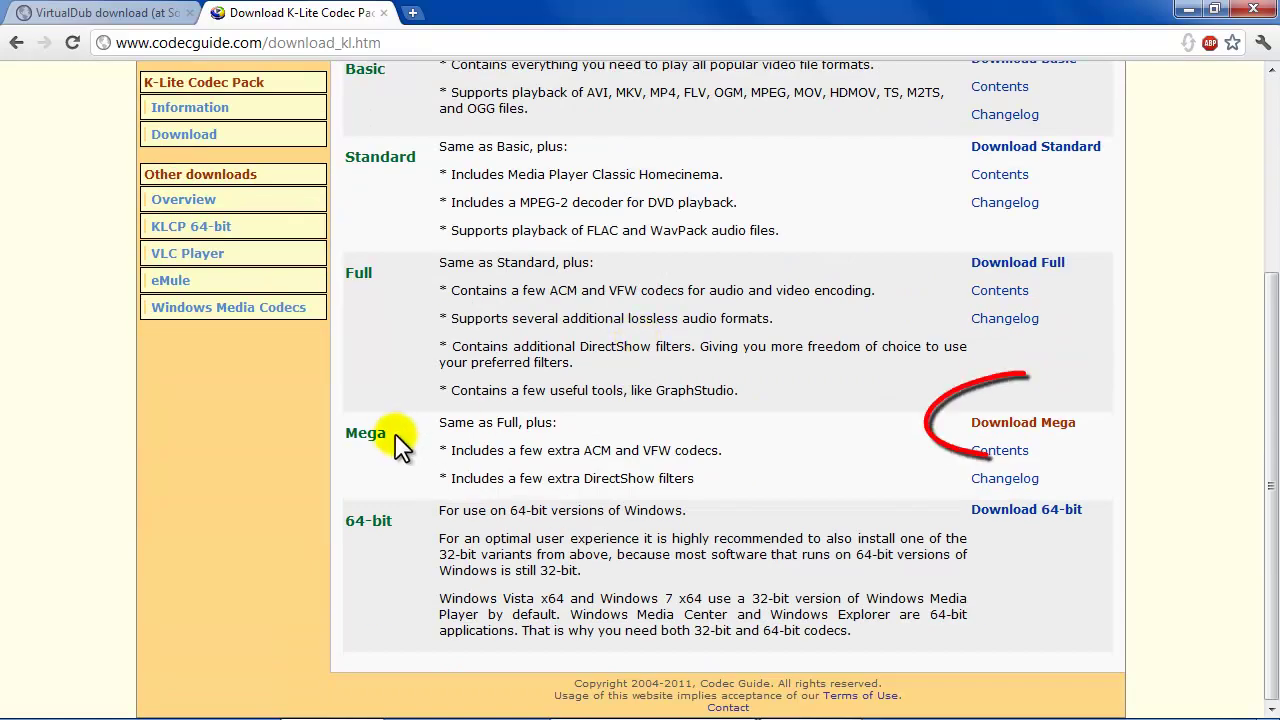
{"action": "left_click", "coordinate": [1026, 424]}
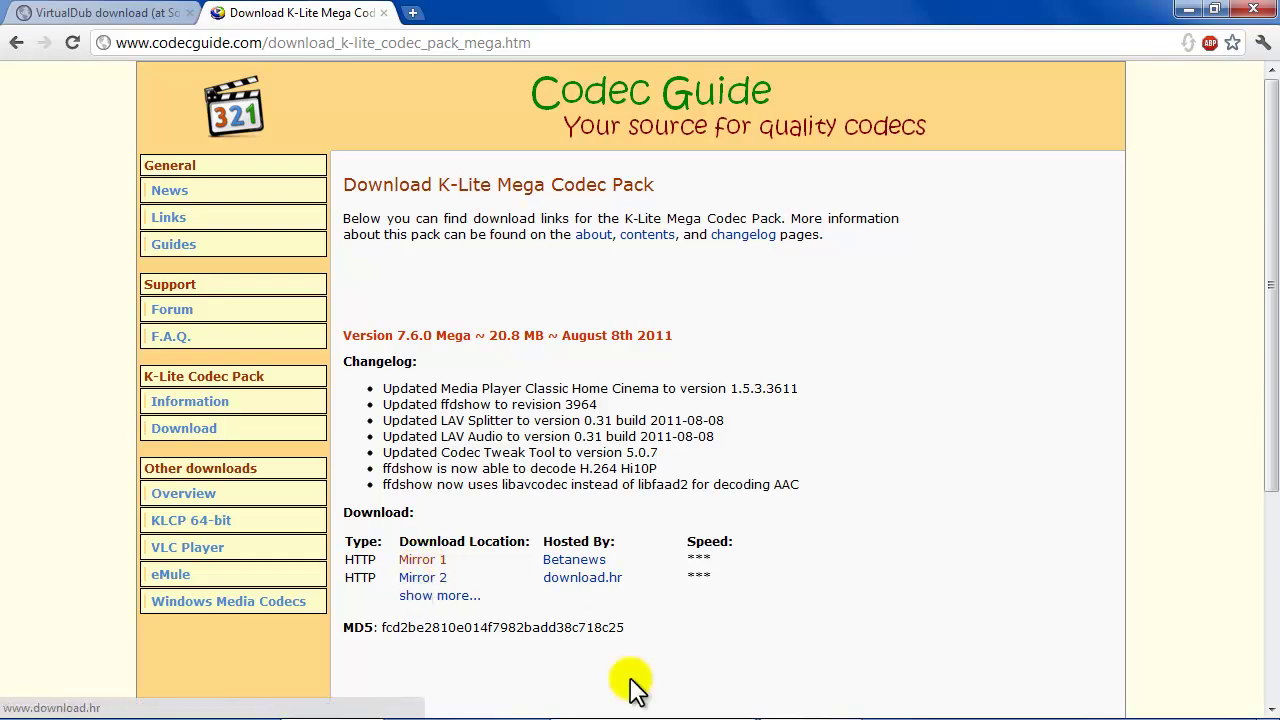
{"action": "left_click", "coordinate": [700, 705]}
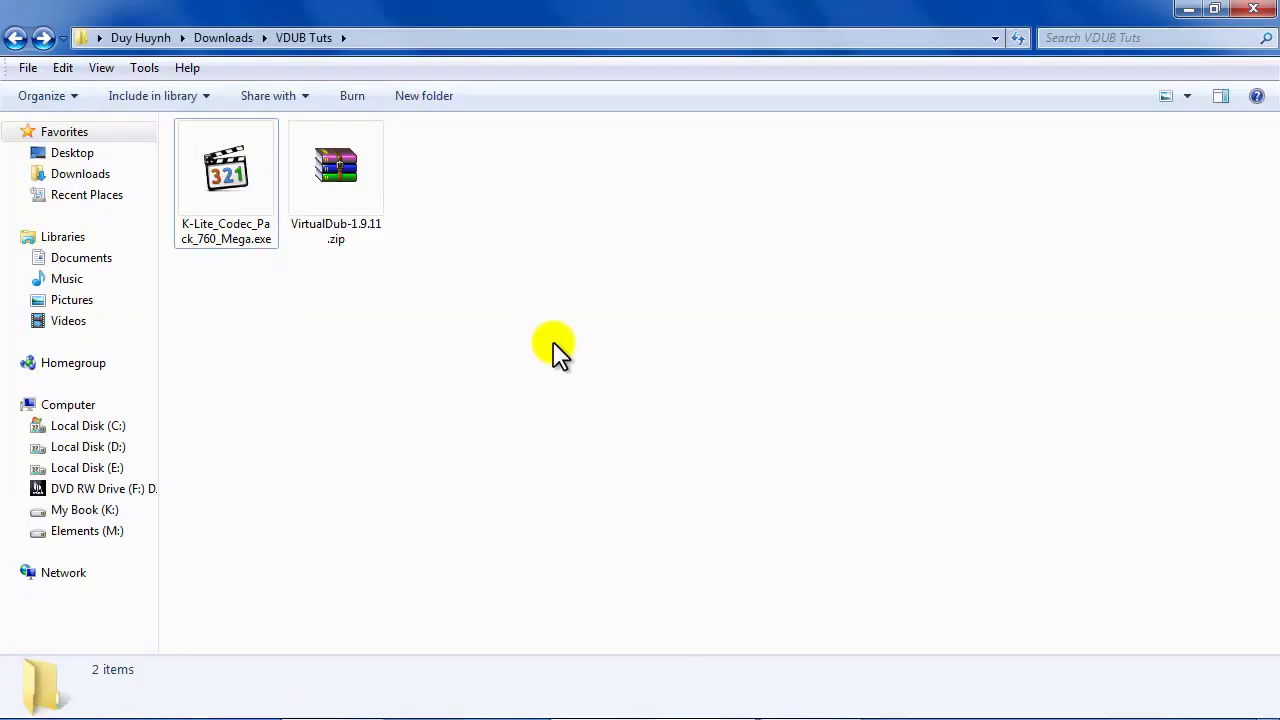
Step: Extract VirtualDub-1.9.11.zip into a VirtualDub-1.9.11 folder
{"action": "right_click", "coordinate": [349, 180]}
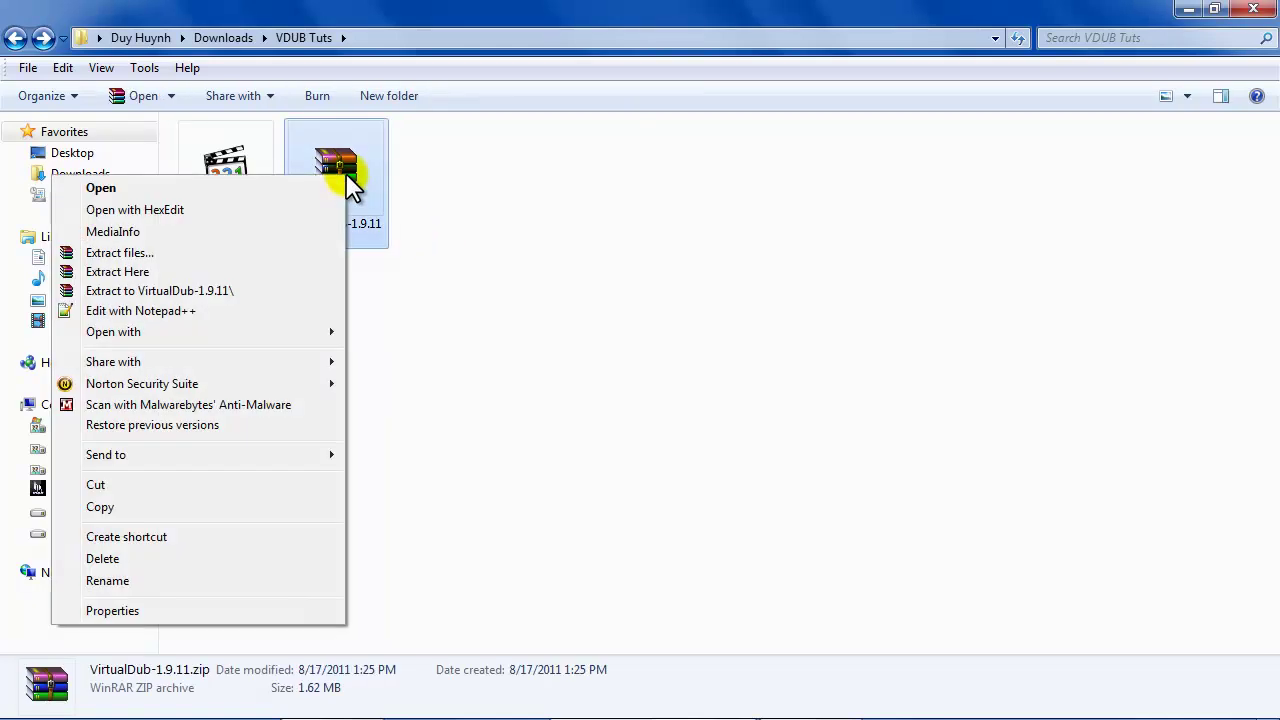
{"action": "left_click", "coordinate": [300, 291]}
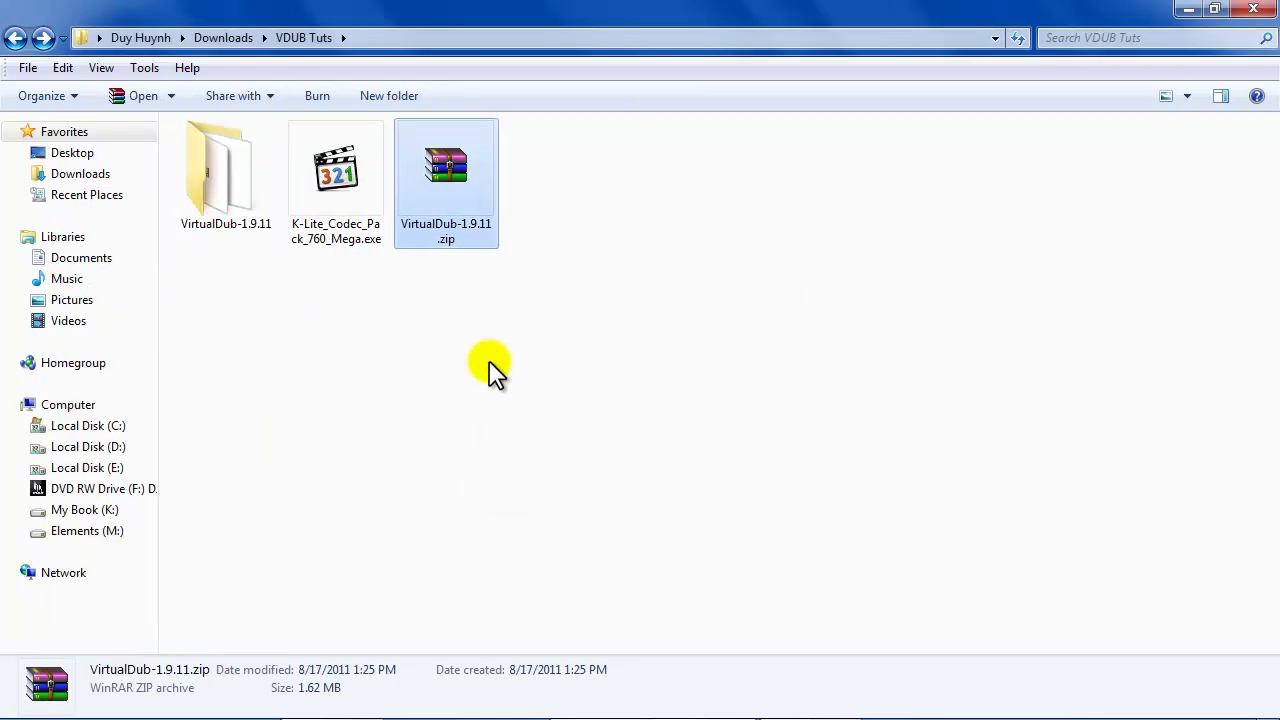
Step: Launch the K-Lite Mega installer and choose the advanced installation mode
{"action": "double_click", "coordinate": [355, 177]}
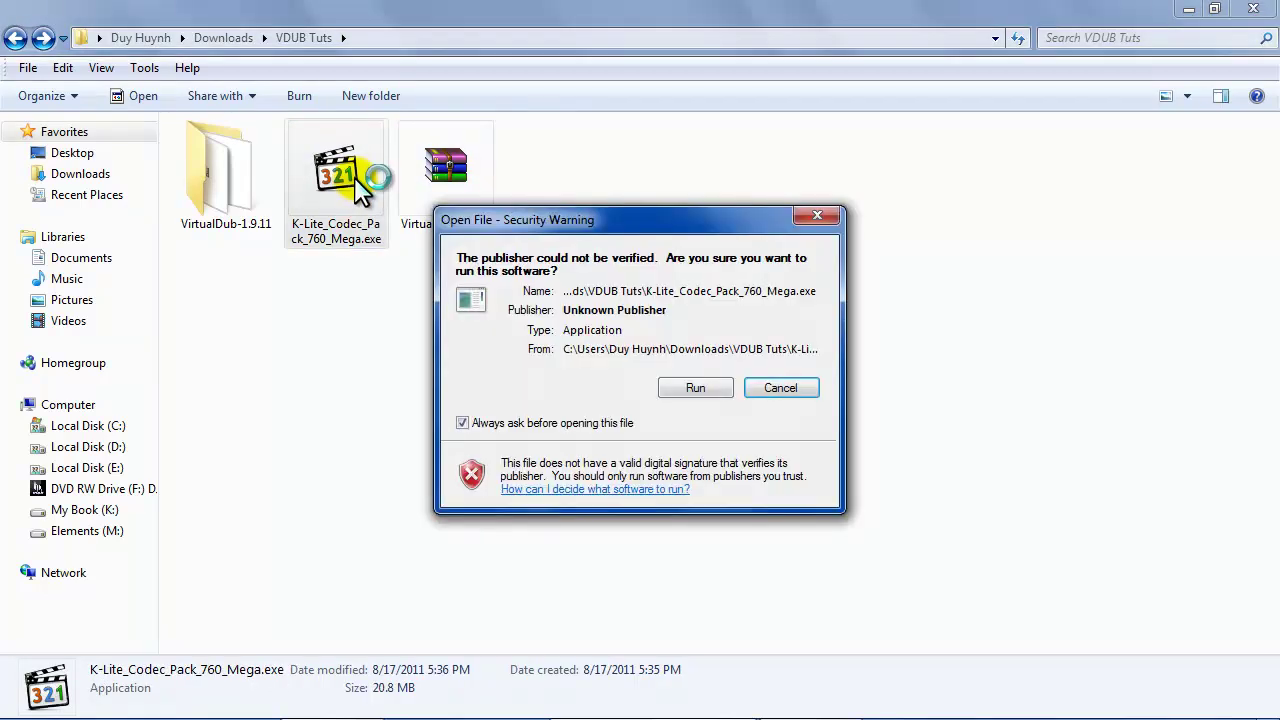
{"action": "left_click", "coordinate": [685, 388]}
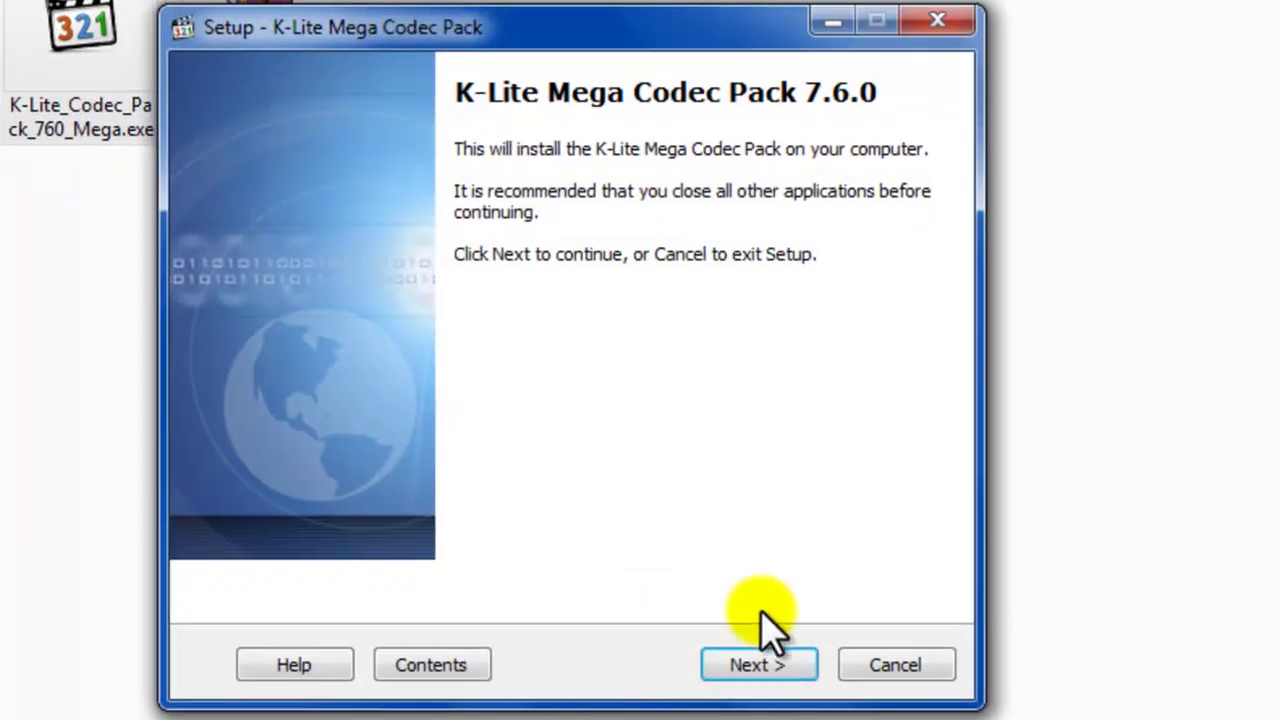
{"action": "left_click", "coordinate": [755, 648]}
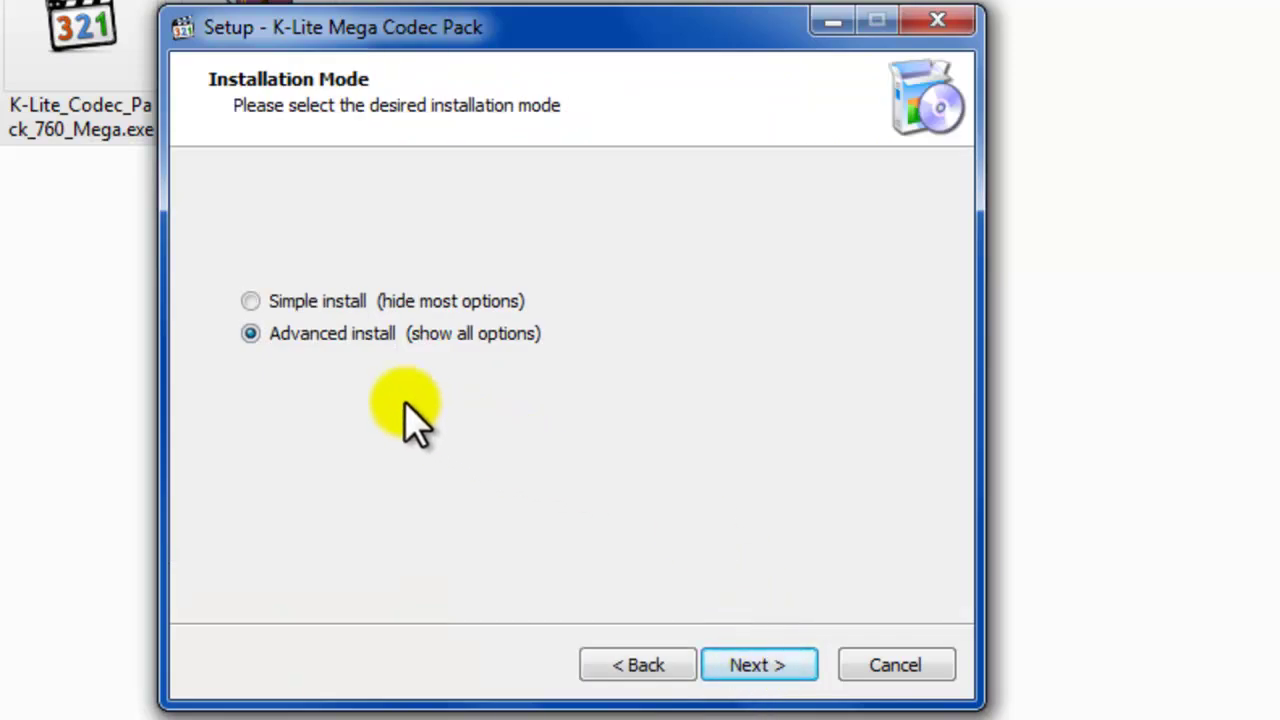
{"action": "left_click", "coordinate": [343, 352]}
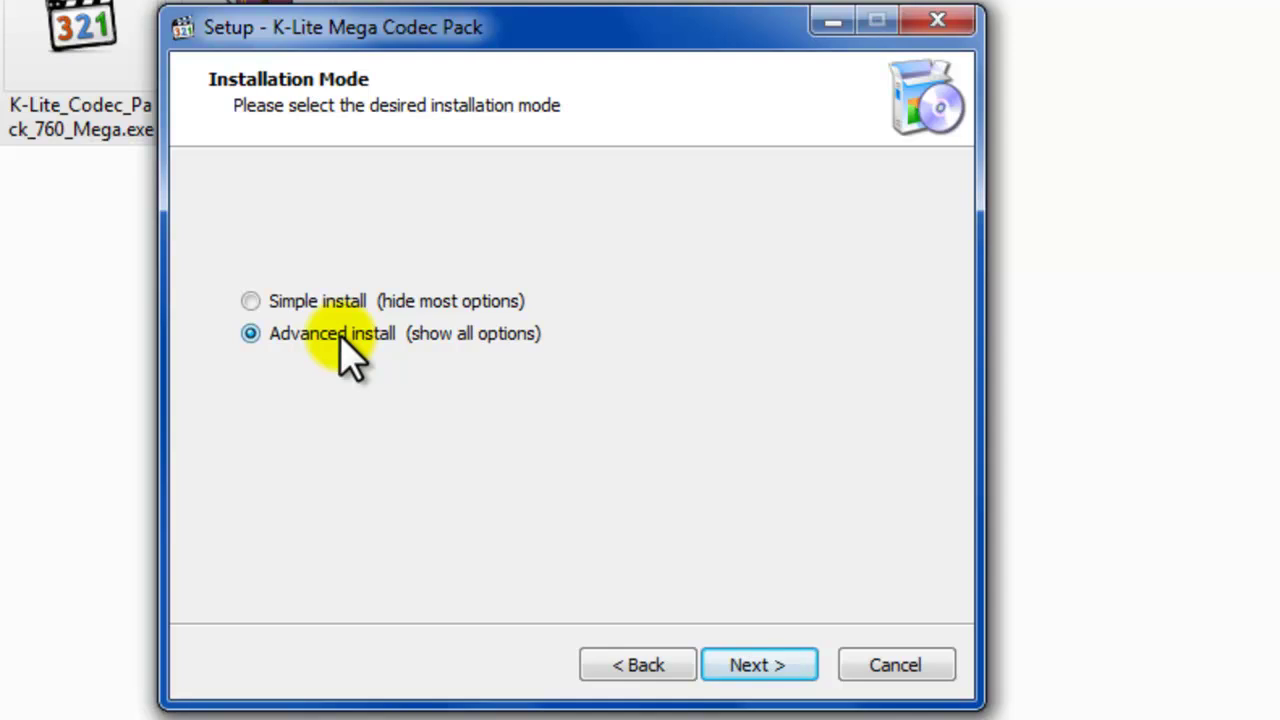
{"action": "left_click", "coordinate": [808, 665]}
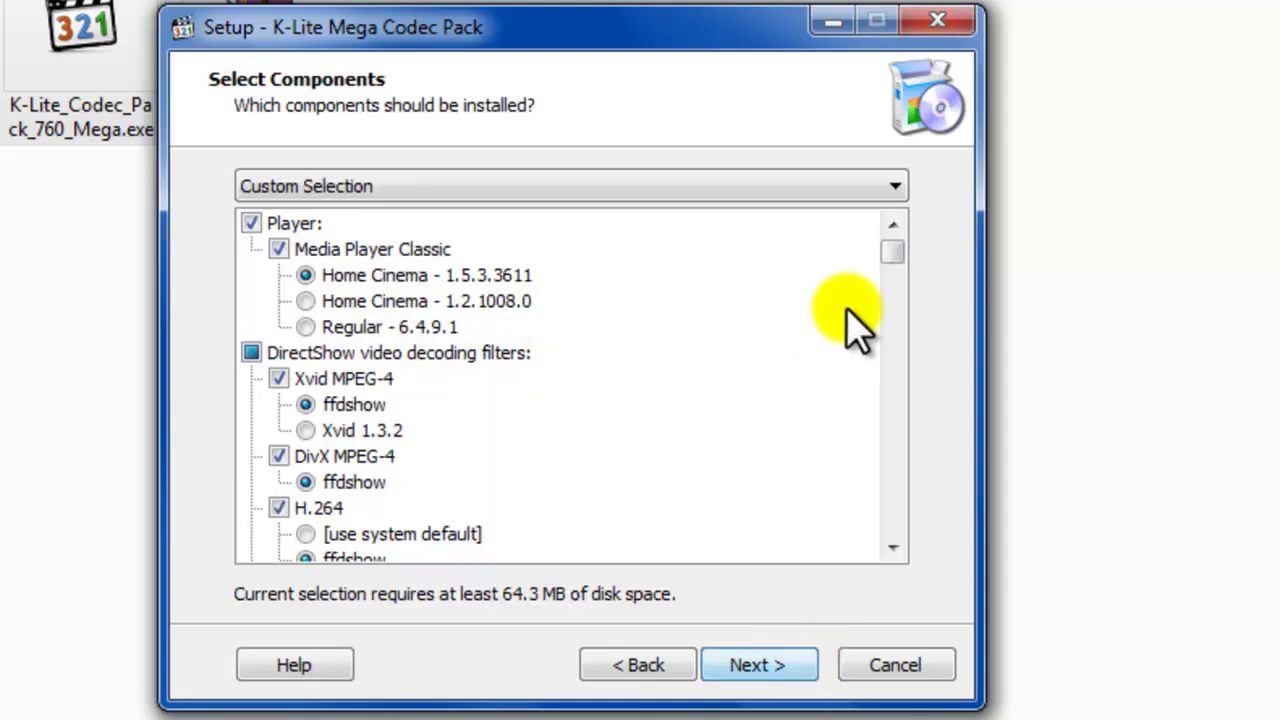
Step: Review the component list, keeping MP3 (LAME) selected, and continue
{"action": "left_click_drag", "start_coordinate": [895, 255], "coordinate": [905, 490]}
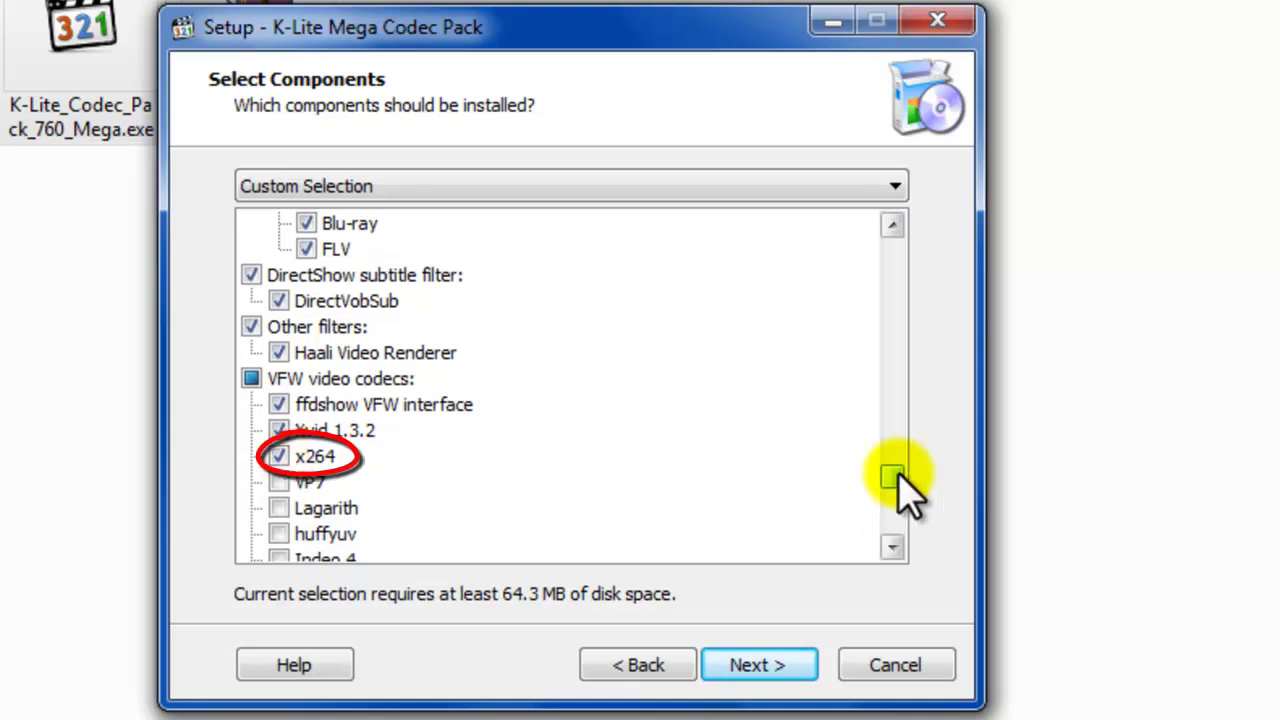
{"action": "left_click_drag", "start_coordinate": [896, 474], "coordinate": [903, 500]}
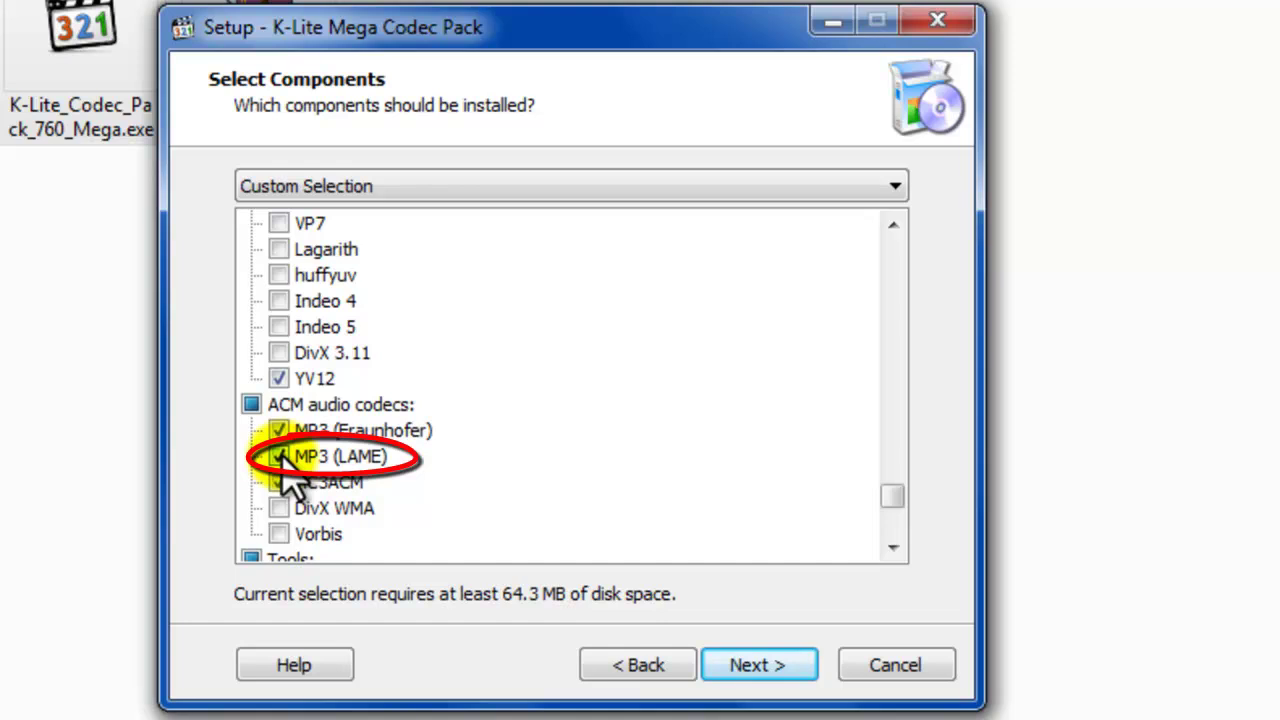
{"action": "left_click", "coordinate": [797, 668]}
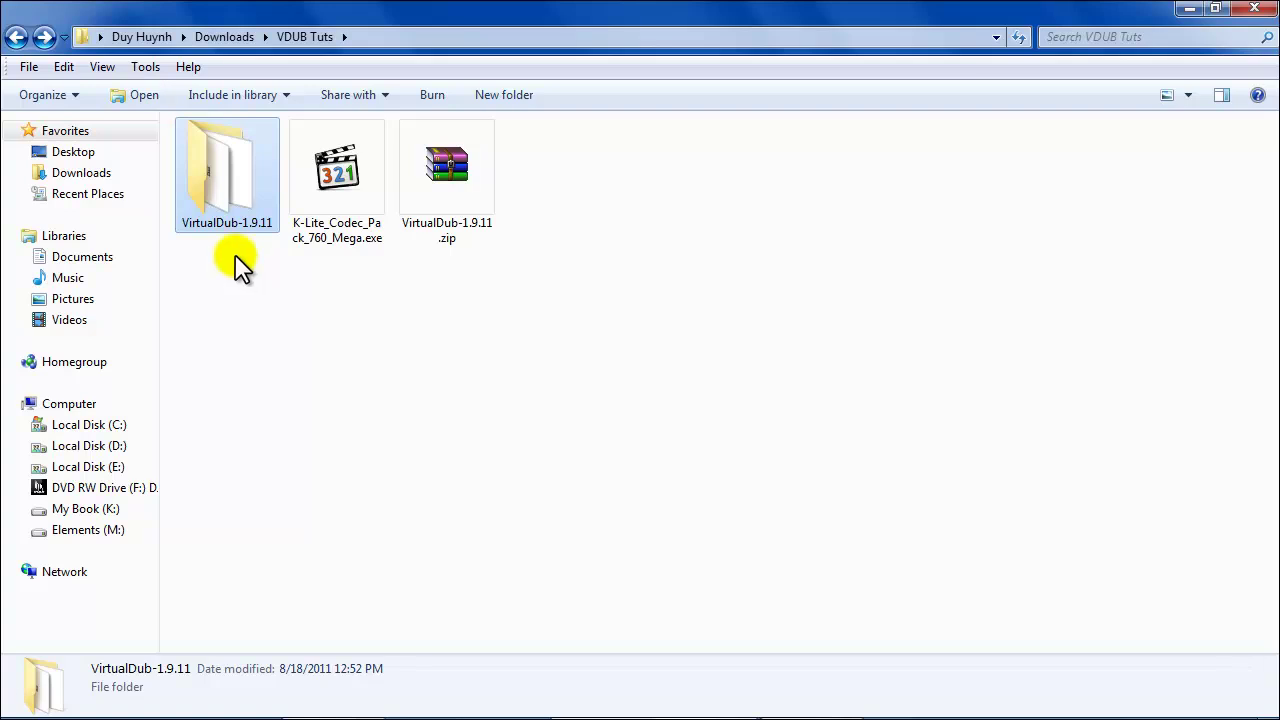
Step: Launch VirtualDub.exe from the extracted VirtualDub-1.9.11 folder
{"action": "double_click", "coordinate": [227, 205]}
{"action": "double_click", "coordinate": [256, 340]}
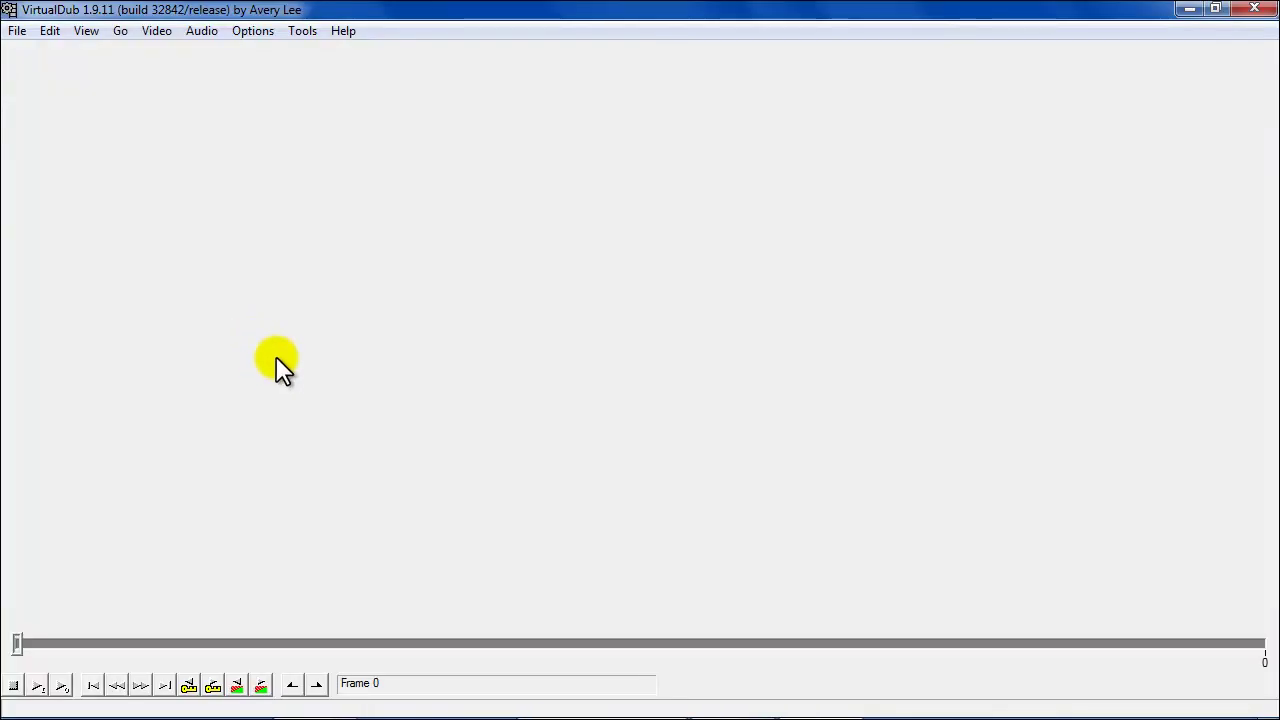
Step: Choose x264vfw H.264/MPEG-4 AVC as video compression, accepting its encoder settings
{"action": "left_click", "coordinate": [163, 32]}
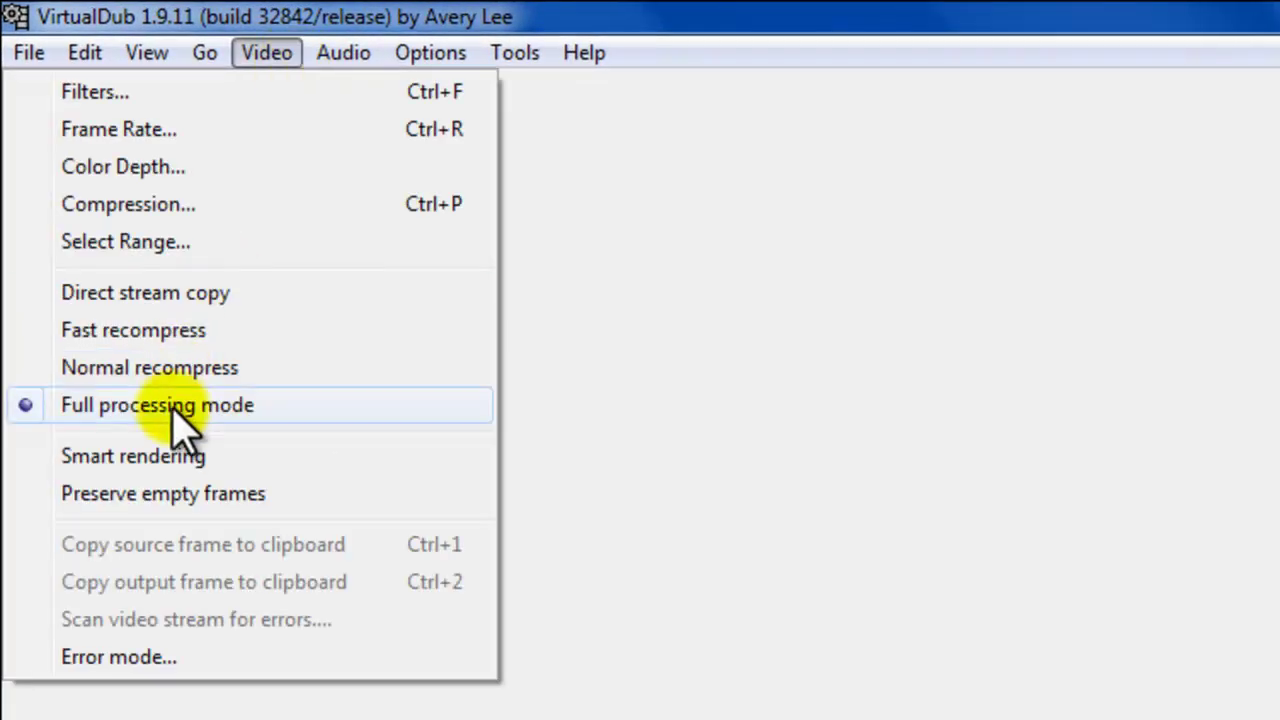
{"action": "left_click", "coordinate": [143, 210]}
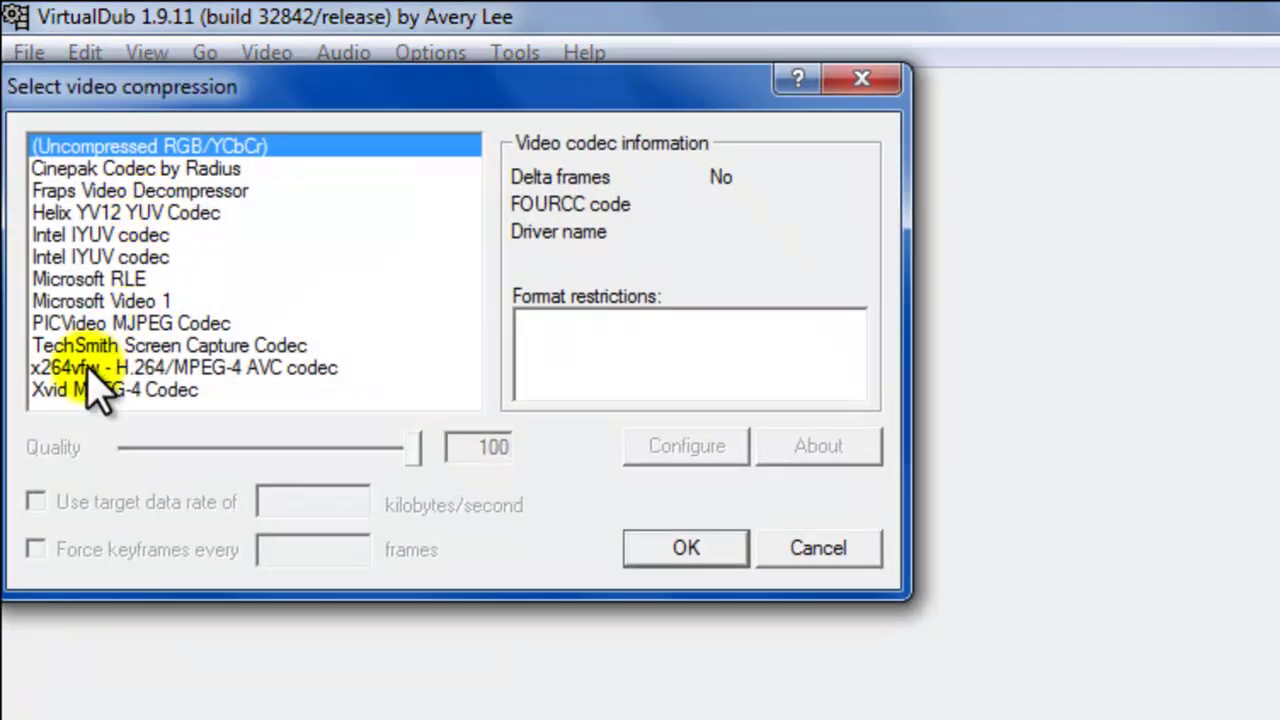
{"action": "left_click", "coordinate": [80, 368]}
{"action": "left_click", "coordinate": [659, 446]}
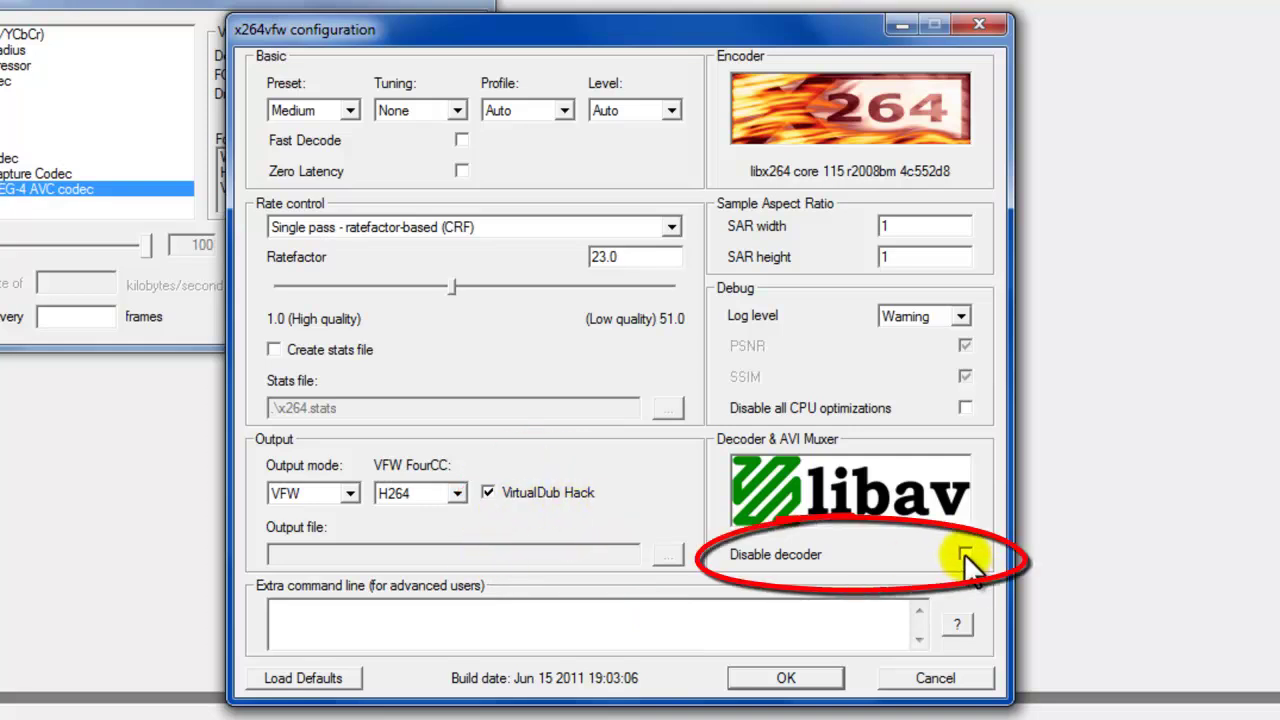
{"action": "left_click", "coordinate": [786, 678]}
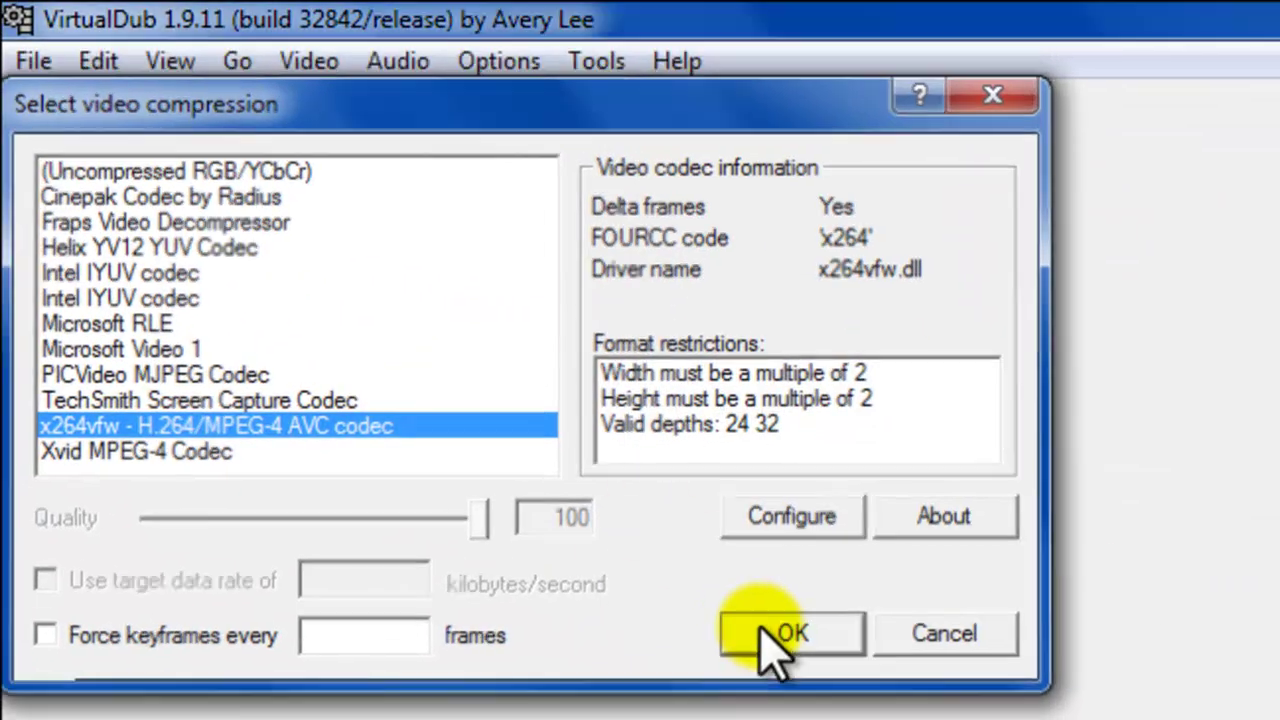
{"action": "left_click", "coordinate": [795, 636]}
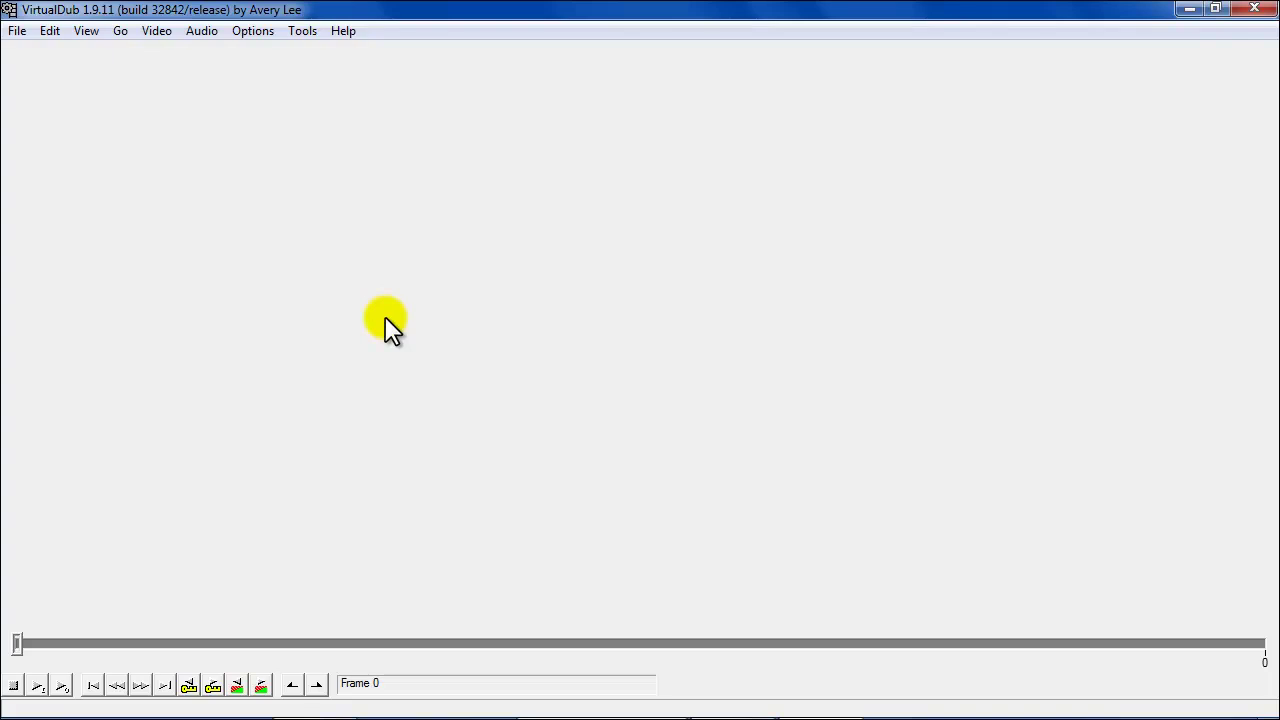
Step: Add a resize filter to VirtualDub's video filter list
{"action": "left_click", "coordinate": [200, 41]}
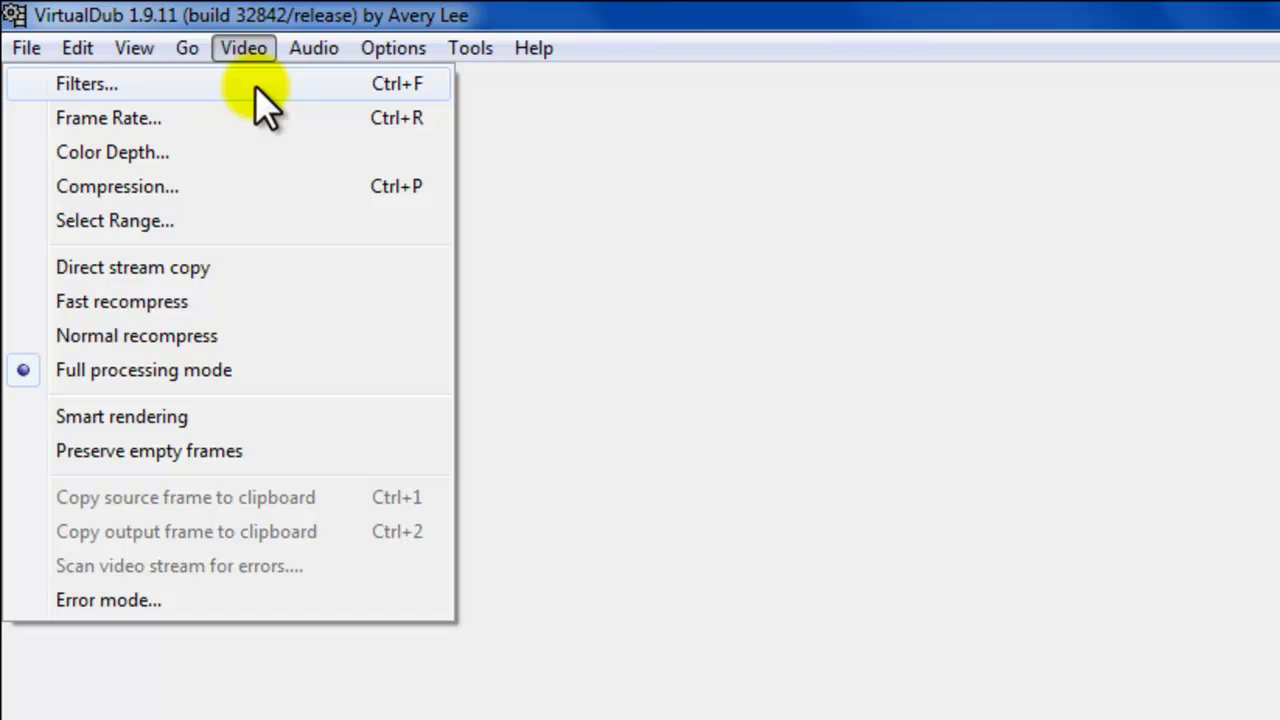
{"action": "left_click", "coordinate": [255, 85]}
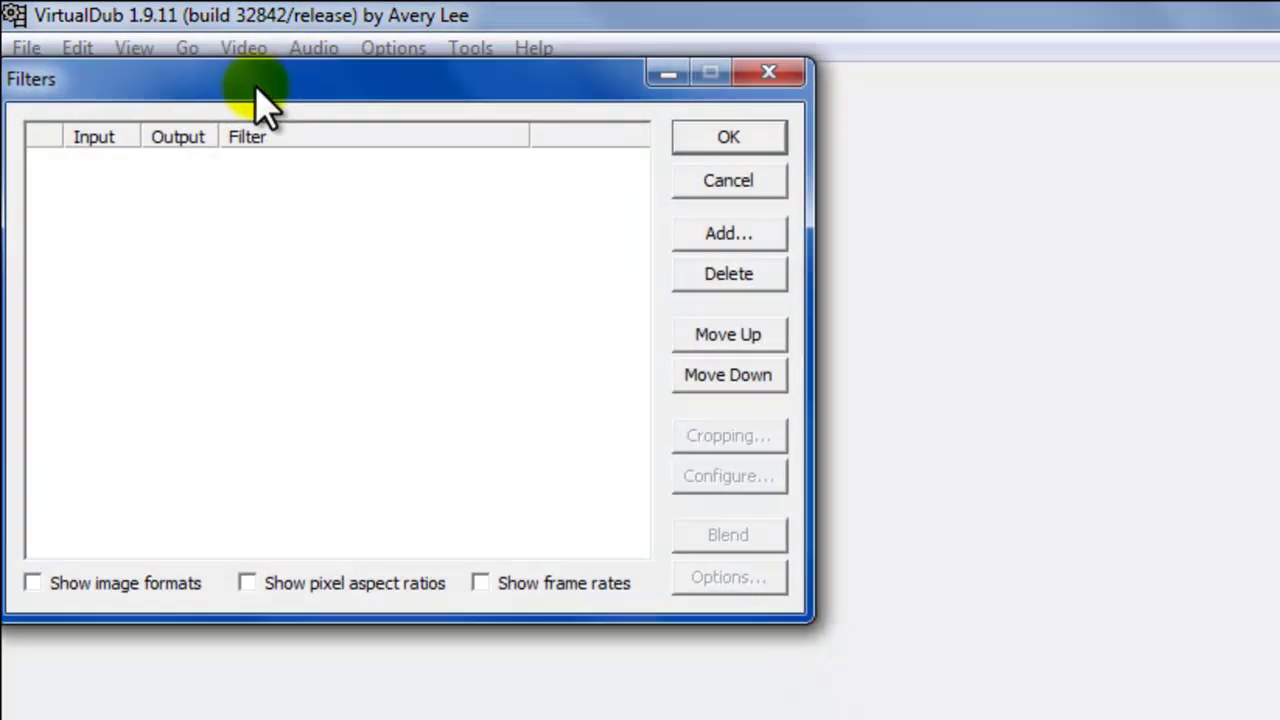
{"action": "left_click", "coordinate": [753, 240]}
{"action": "left_click_drag", "start_coordinate": [620, 214], "coordinate": [620, 418]}
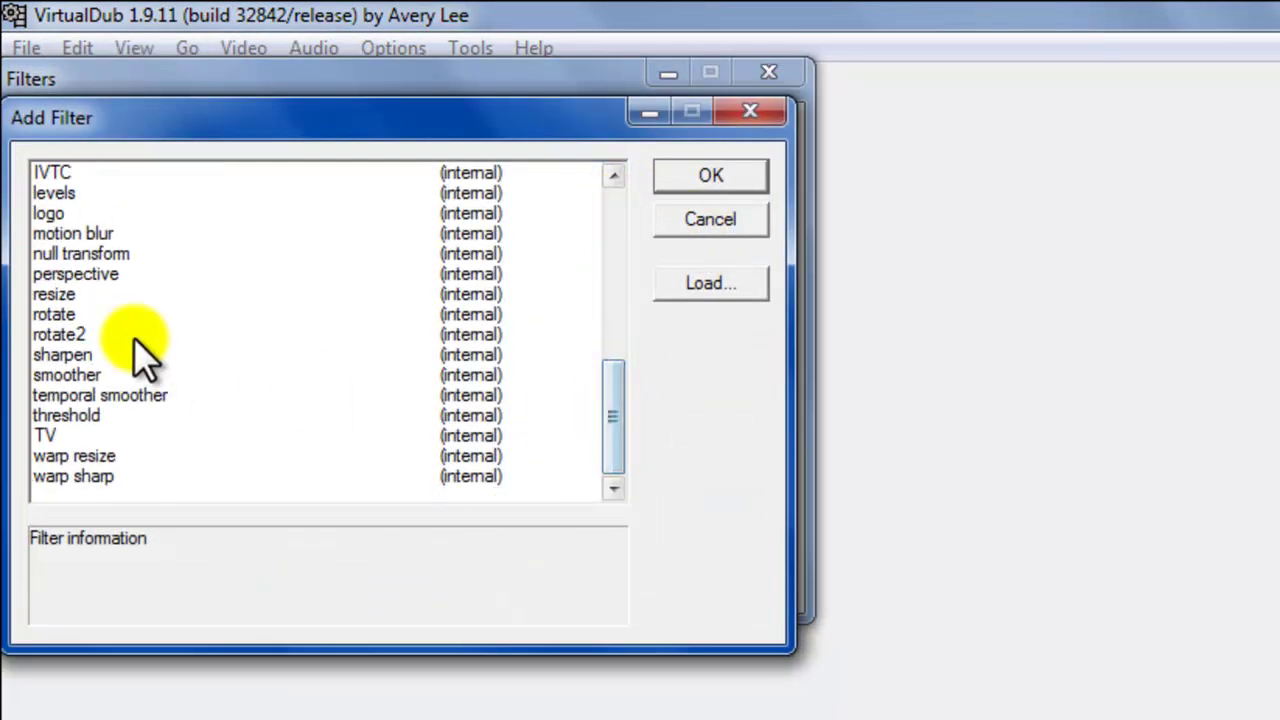
{"action": "left_click", "coordinate": [56, 296]}
{"action": "left_click", "coordinate": [713, 178]}
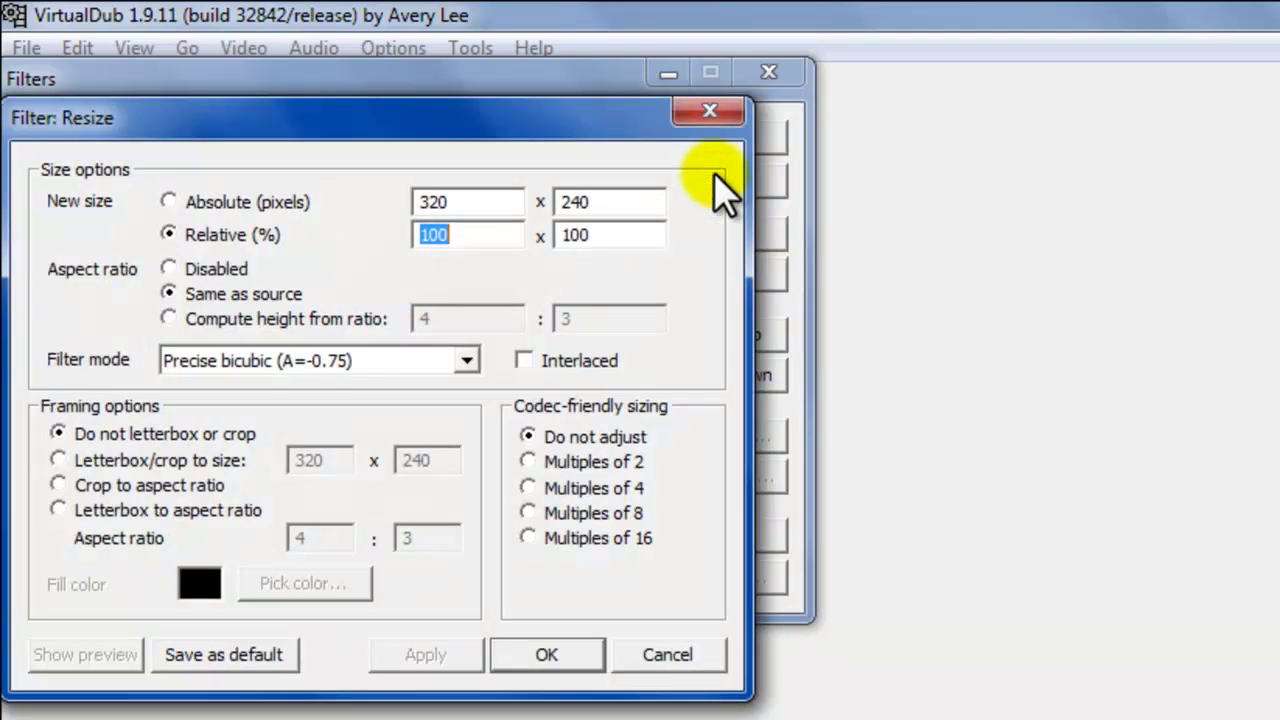
Step: Set the resize to absolute pixels at 1280x720 and apply the filter list
{"action": "left_click", "coordinate": [167, 203]}
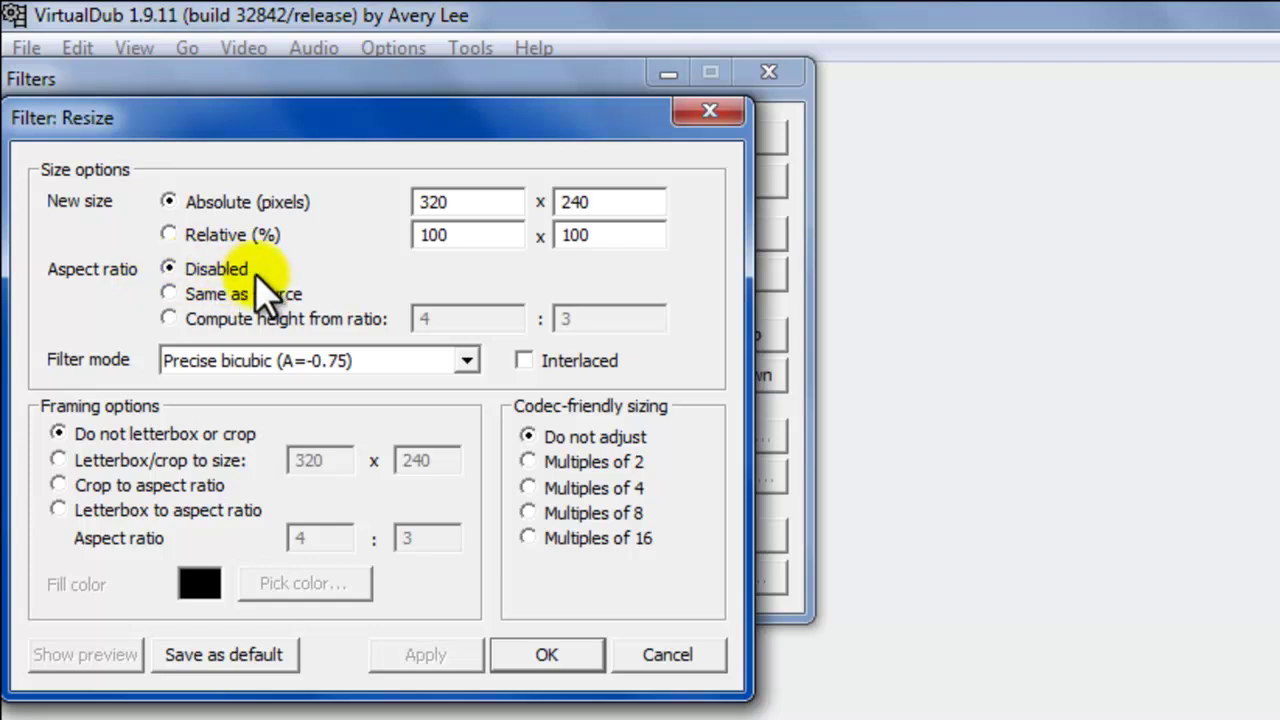
{"action": "left_click_drag", "start_coordinate": [500, 200], "coordinate": [425, 201]}
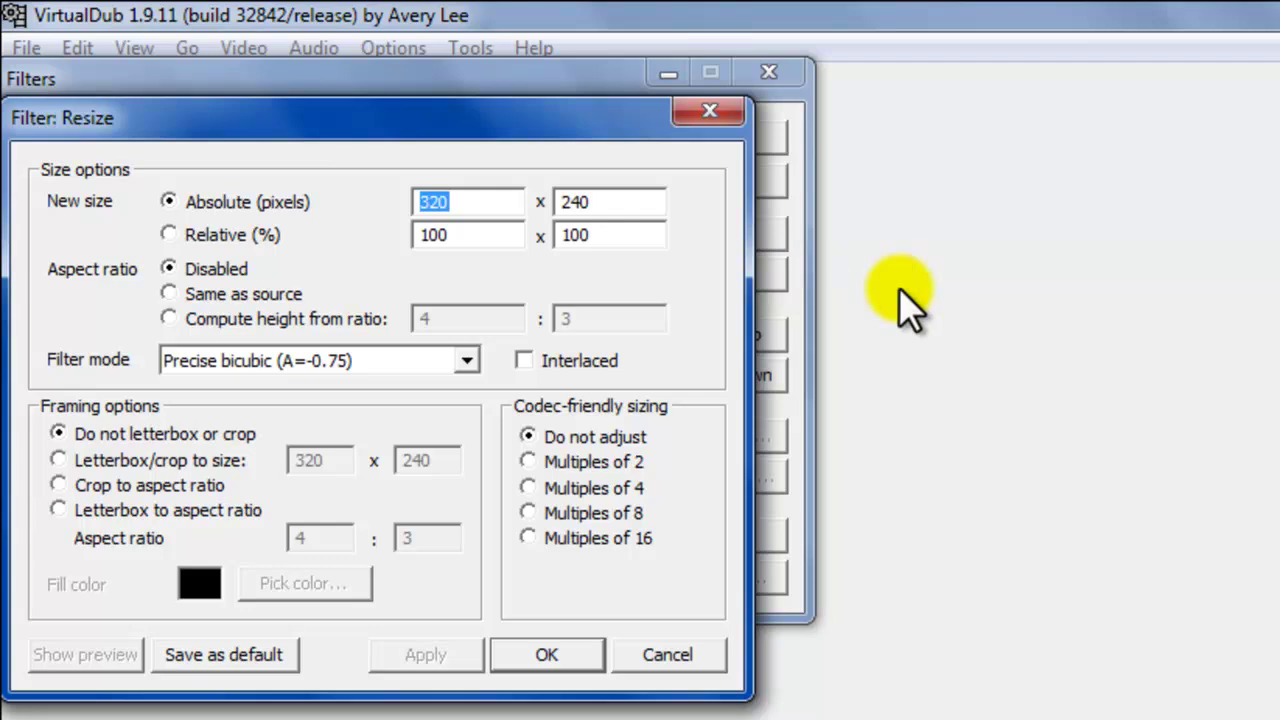
{"action": "type", "text": "1"}
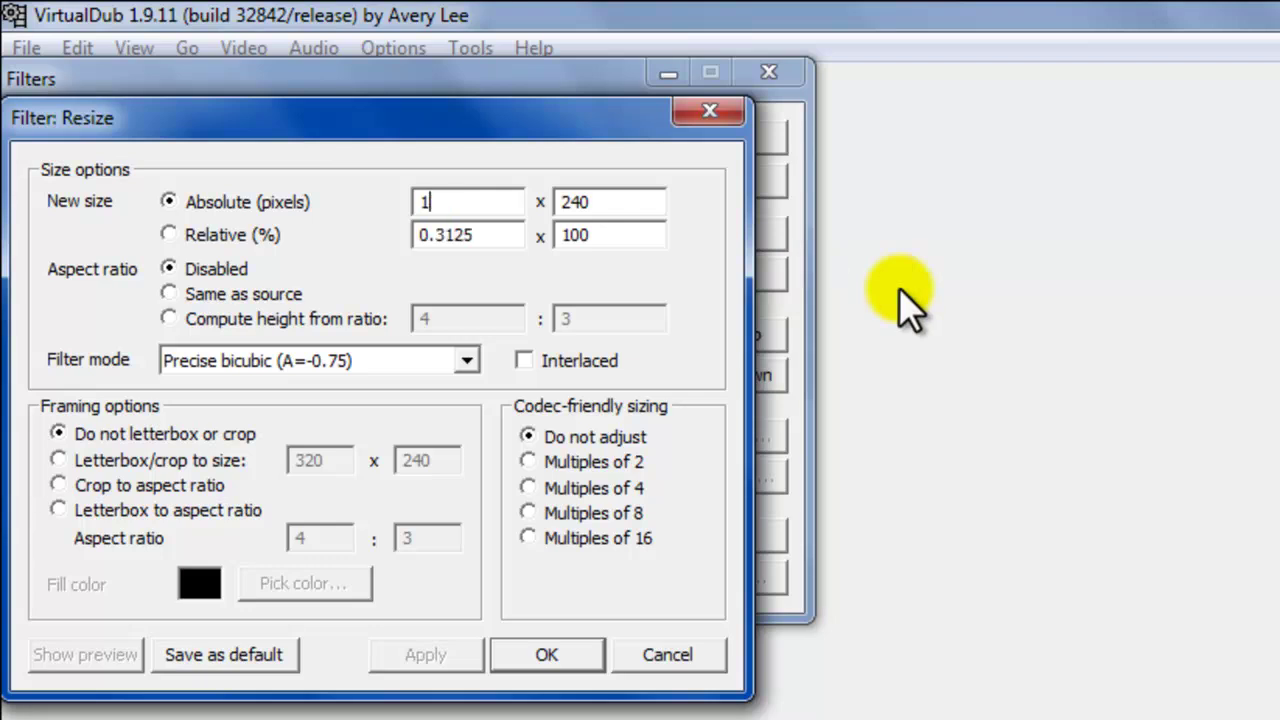
{"action": "type", "text": "920"}
{"action": "key", "text": "Tab"}
{"action": "type", "text": "1080"}
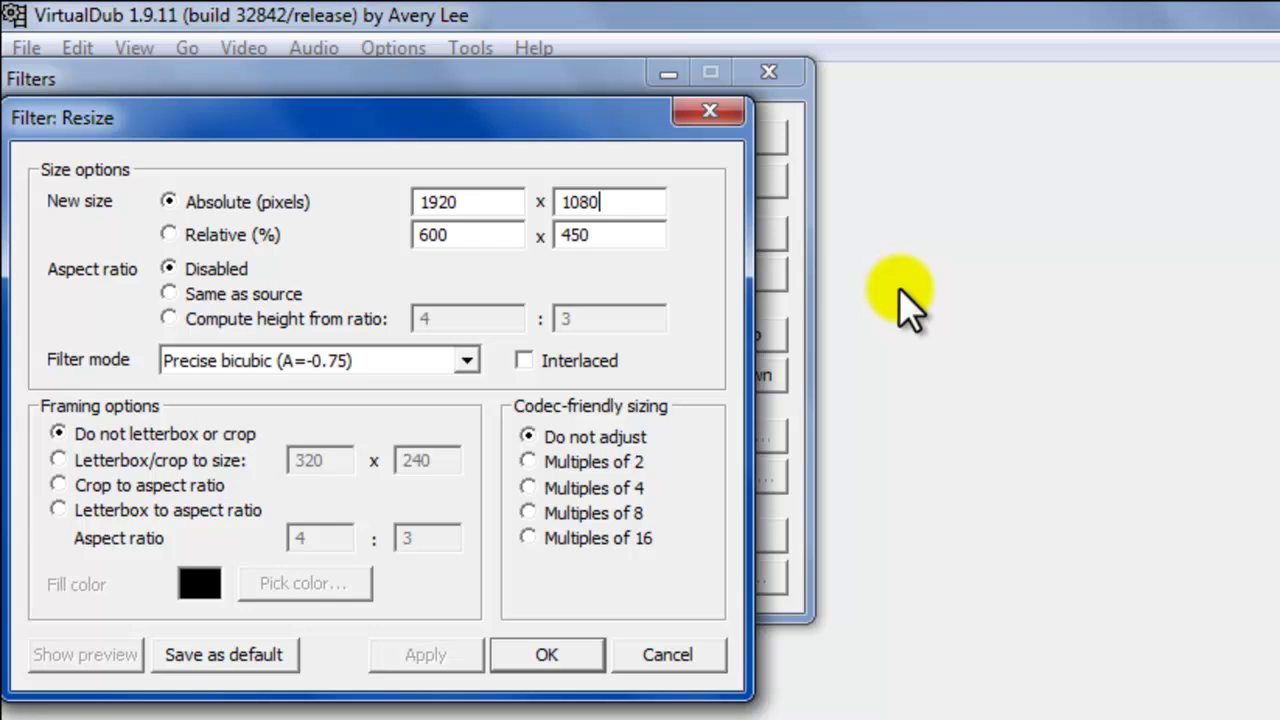
{"action": "left_click_drag", "start_coordinate": [498, 200], "coordinate": [210, 195]}
{"action": "type", "text": "1"}
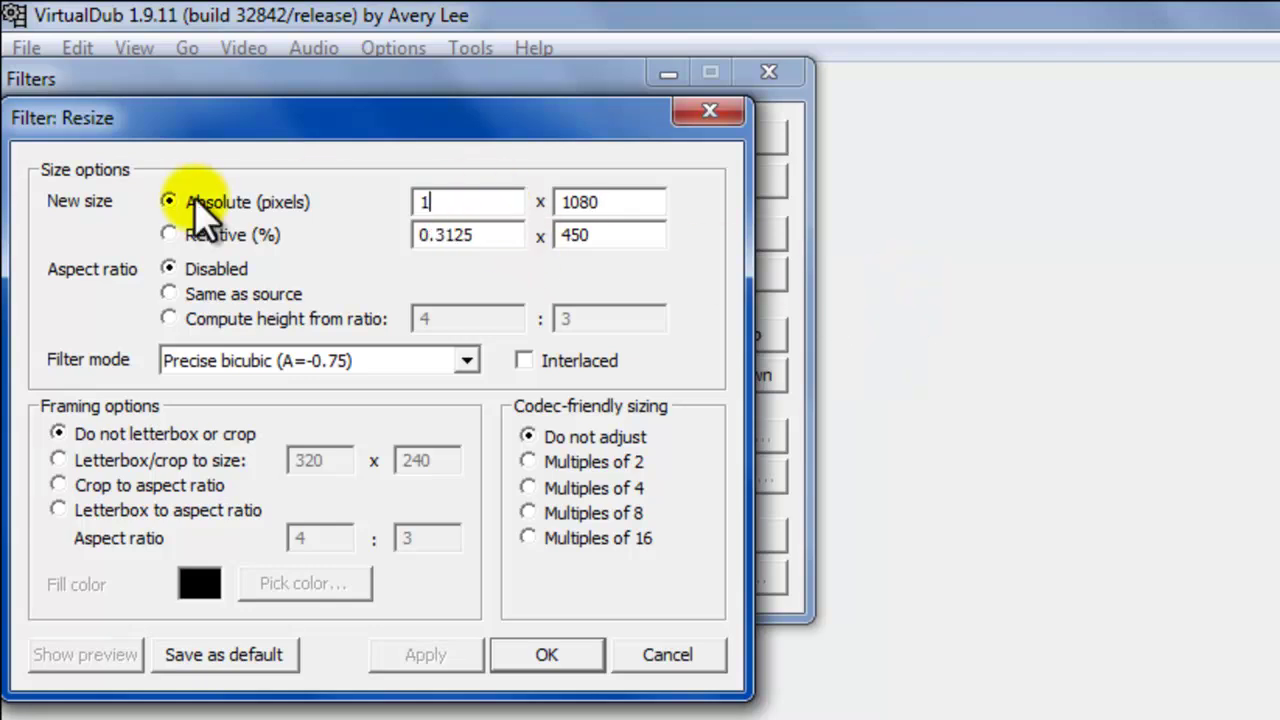
{"action": "type", "text": "280"}
{"action": "key", "text": "Tab"}
{"action": "type", "text": "720"}
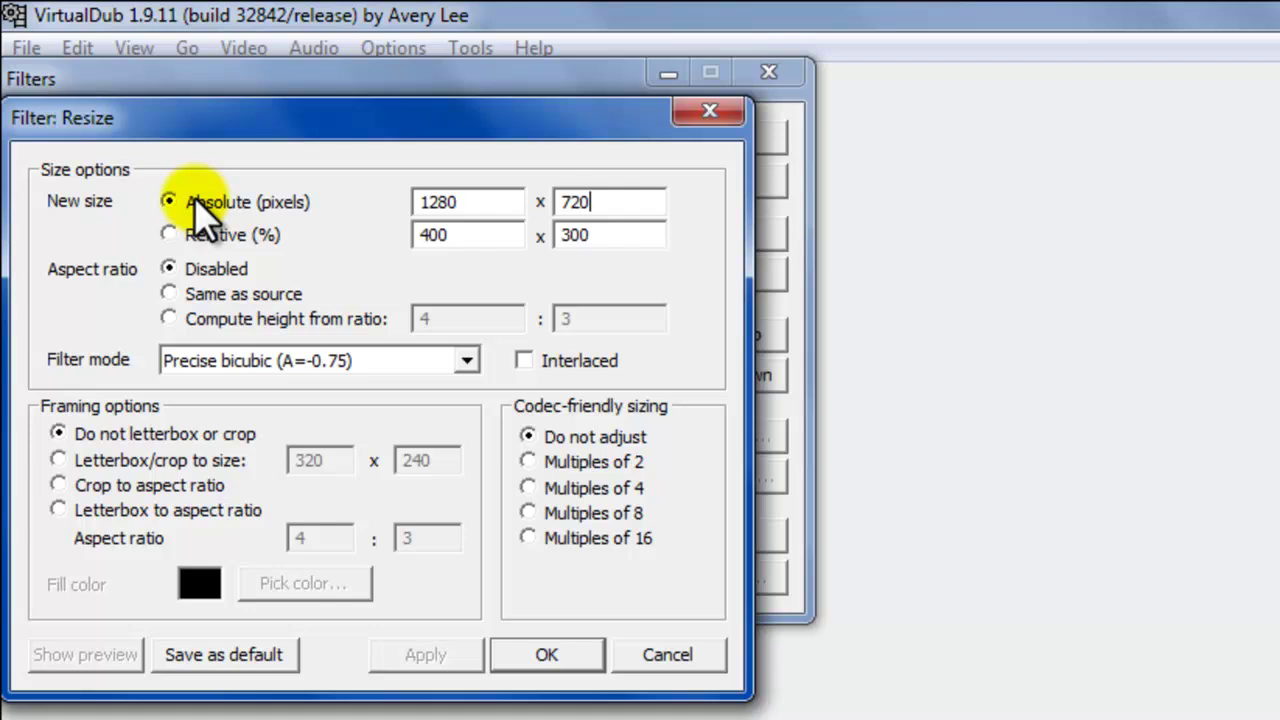
{"action": "left_click", "coordinate": [588, 650]}
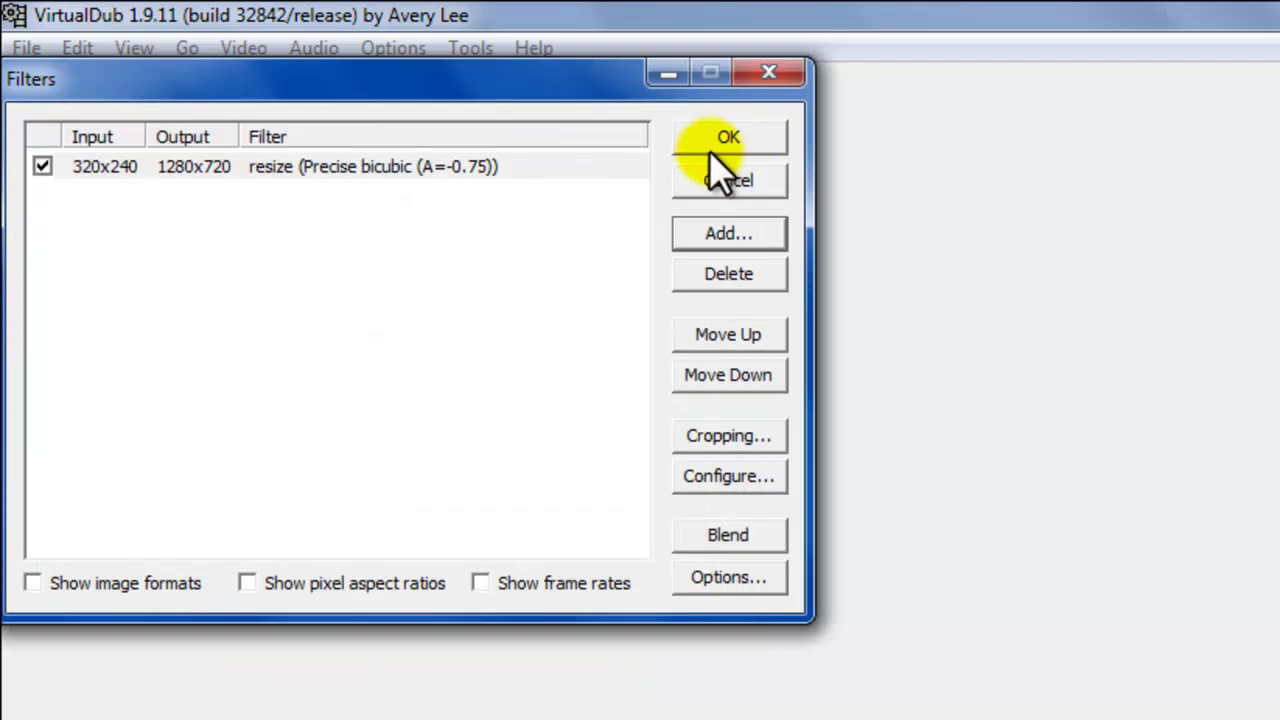
{"action": "left_click", "coordinate": [708, 150]}
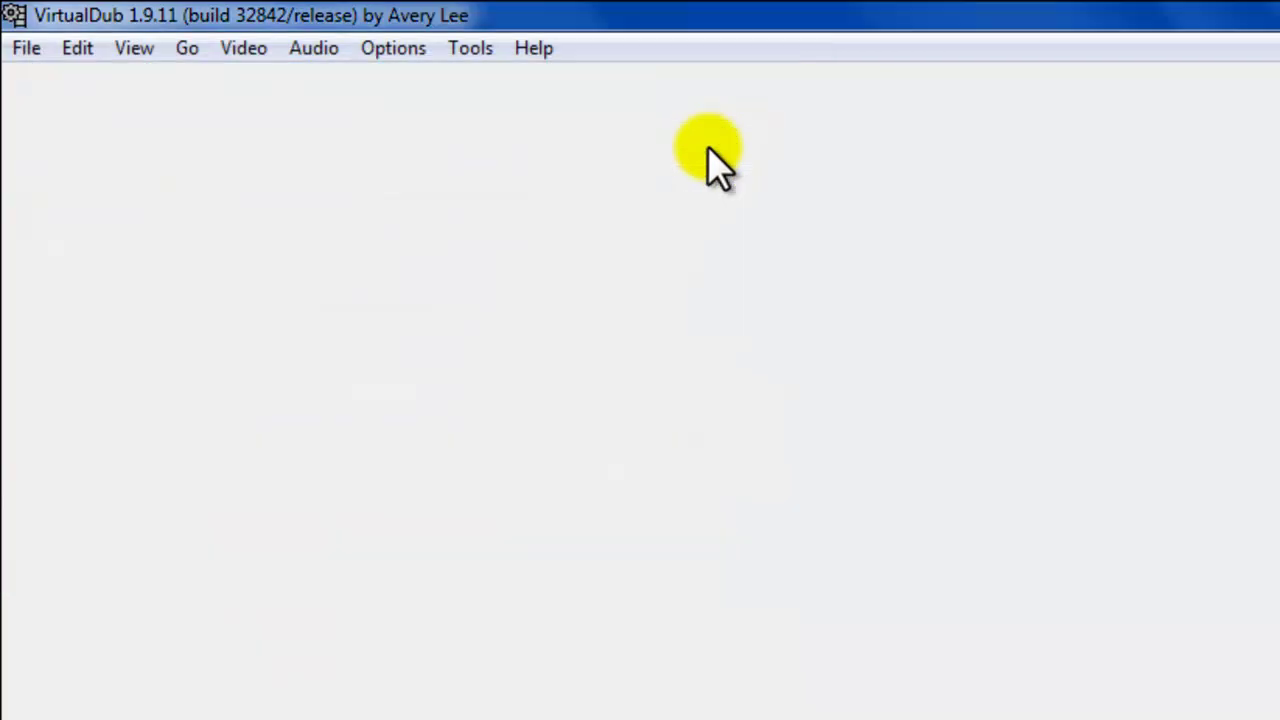
Step: Enable full audio processing and choose Lame MP3 at 48000 Hz, 192 kbps CBR stereo
{"action": "left_click", "coordinate": [320, 49]}
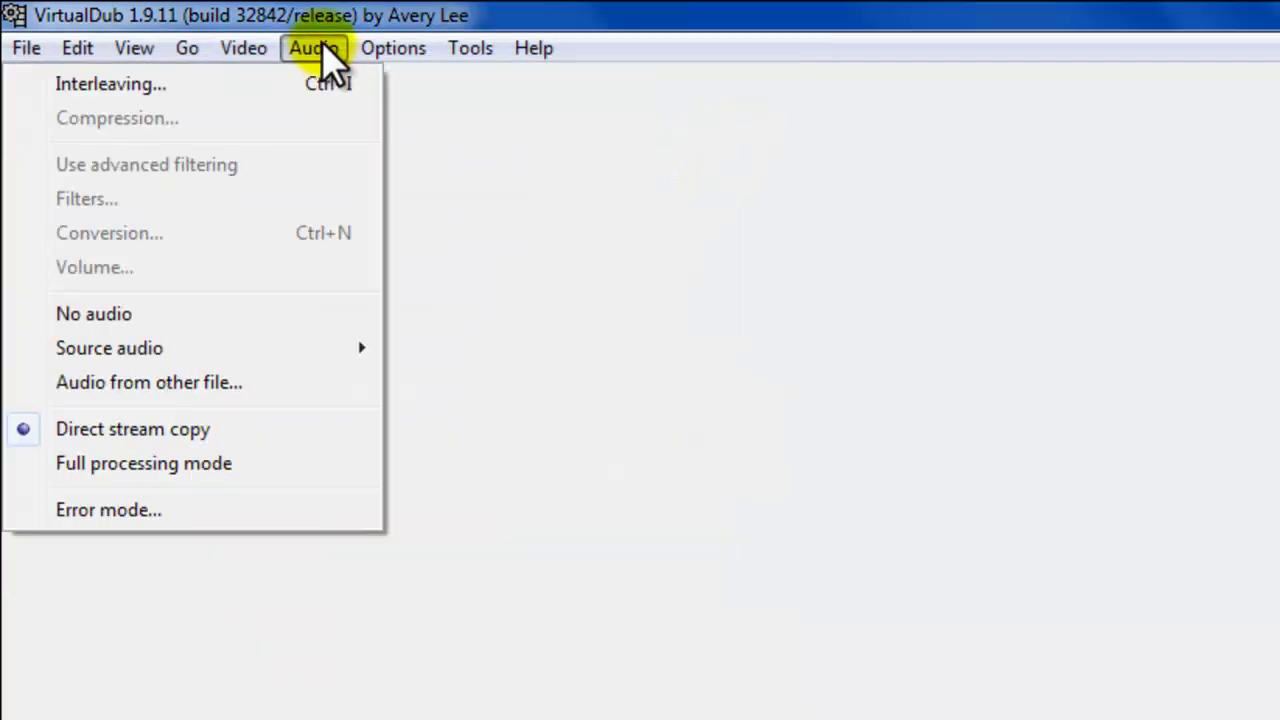
{"action": "left_click", "coordinate": [205, 464]}
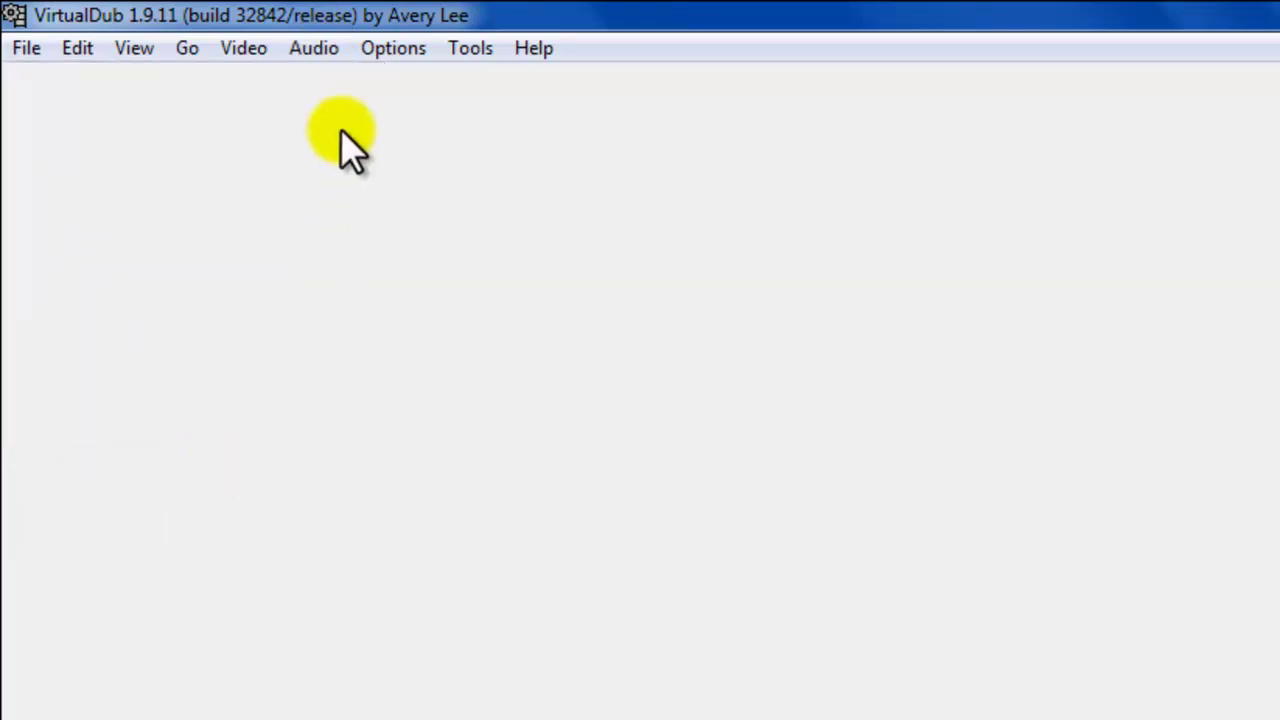
{"action": "left_click", "coordinate": [332, 50]}
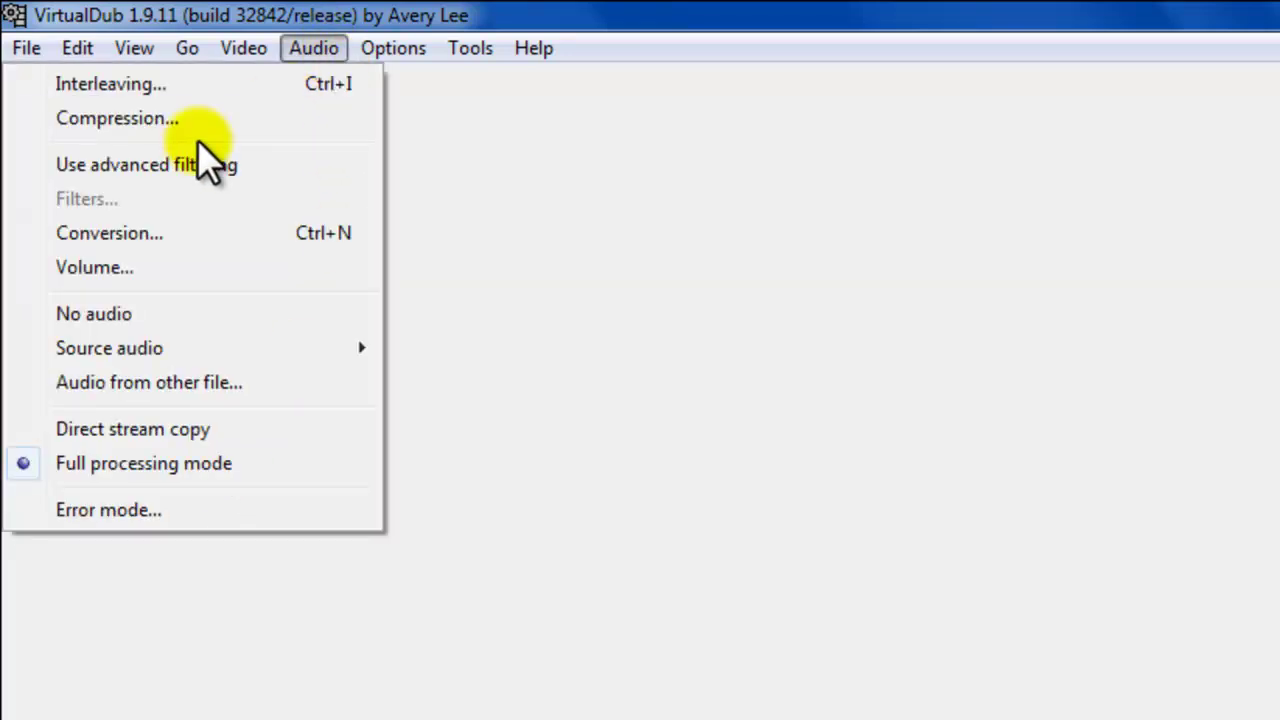
{"action": "left_click", "coordinate": [146, 121]}
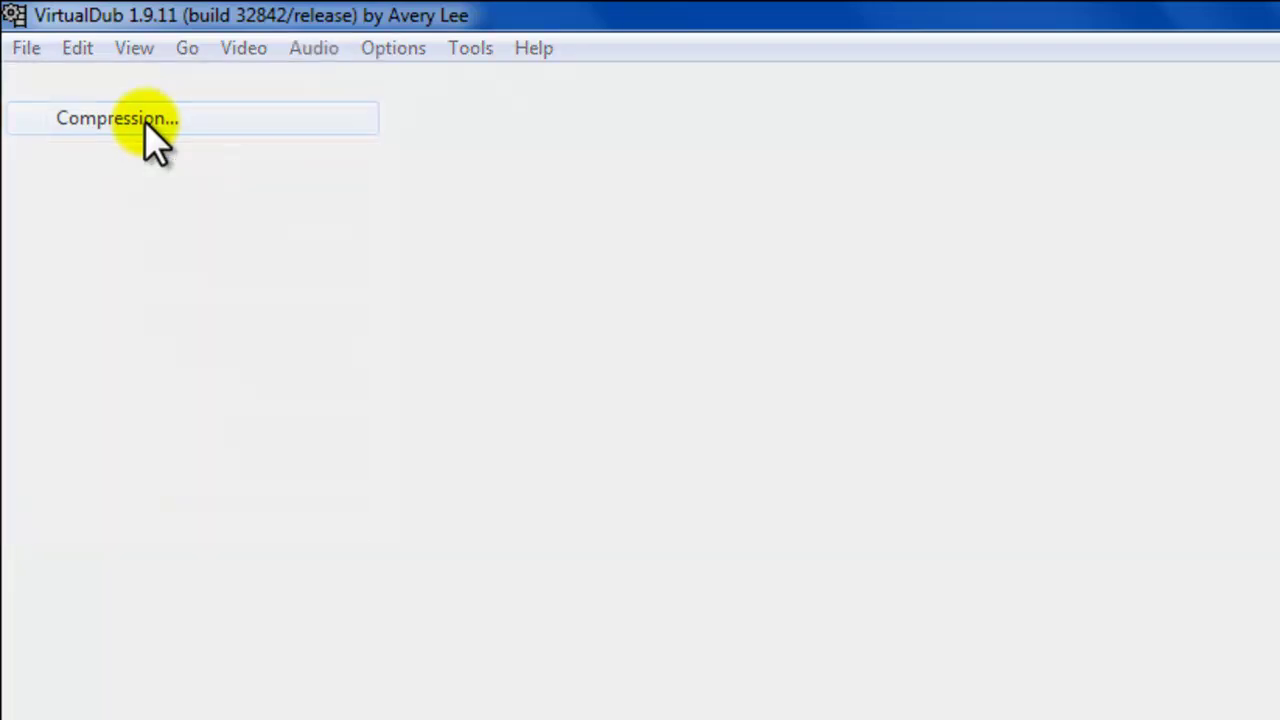
{"action": "left_click", "coordinate": [85, 275]}
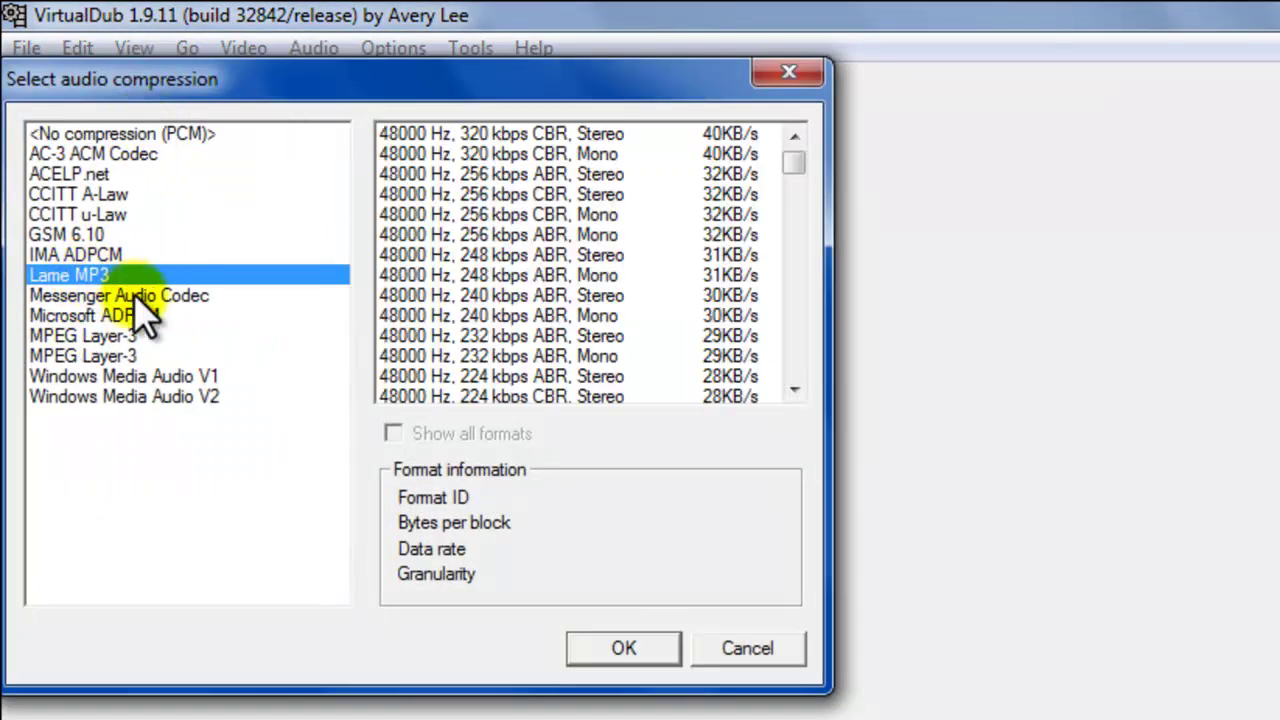
{"action": "left_click", "coordinate": [715, 214]}
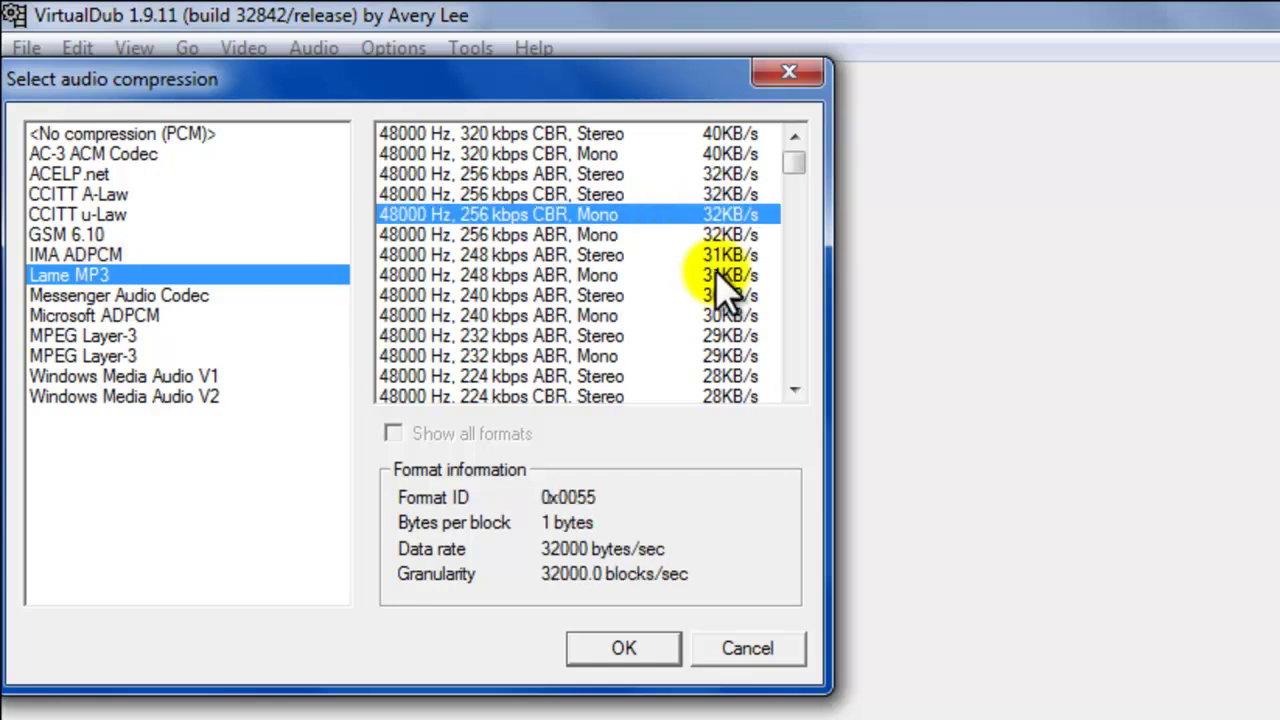
{"action": "scroll", "coordinate": [722, 282], "scroll_direction": "down", "scroll_amount": 3}
{"action": "scroll", "coordinate": [722, 282], "scroll_direction": "down", "scroll_amount": 1}
{"action": "scroll", "coordinate": [720, 278], "scroll_direction": "down", "scroll_amount": 1}
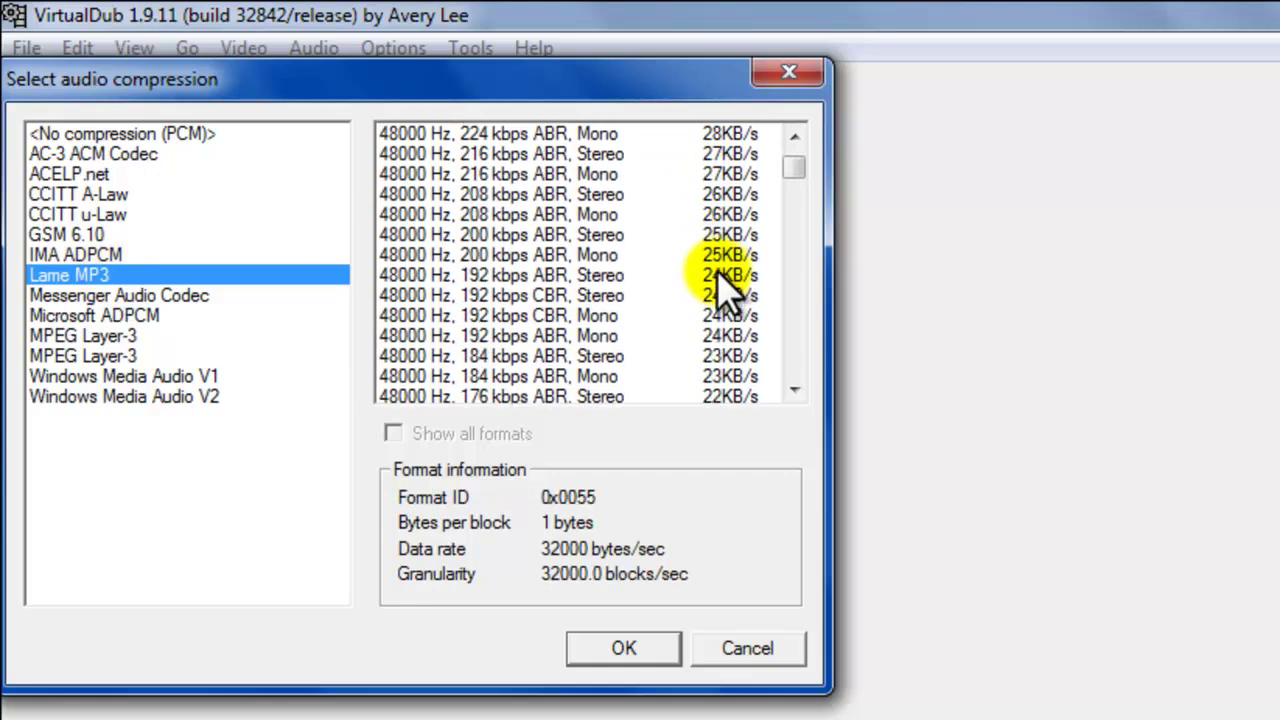
{"action": "left_click", "coordinate": [512, 296]}
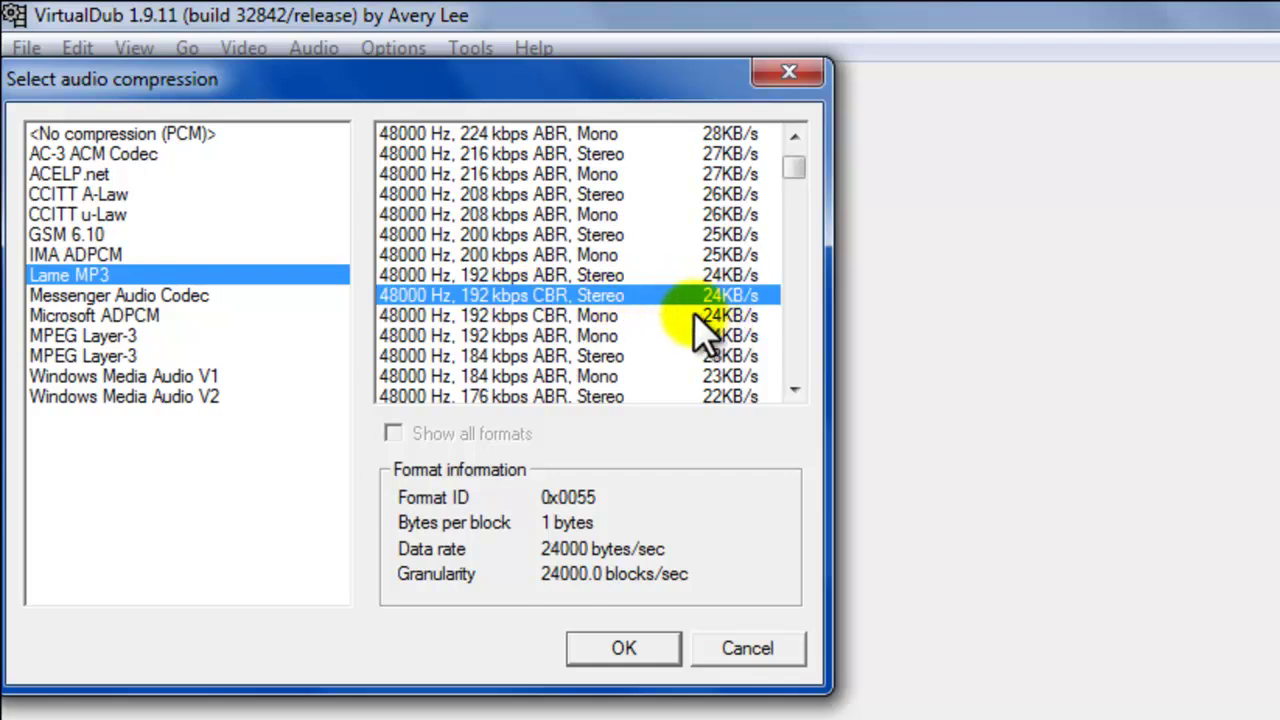
{"action": "left_click", "coordinate": [620, 648]}
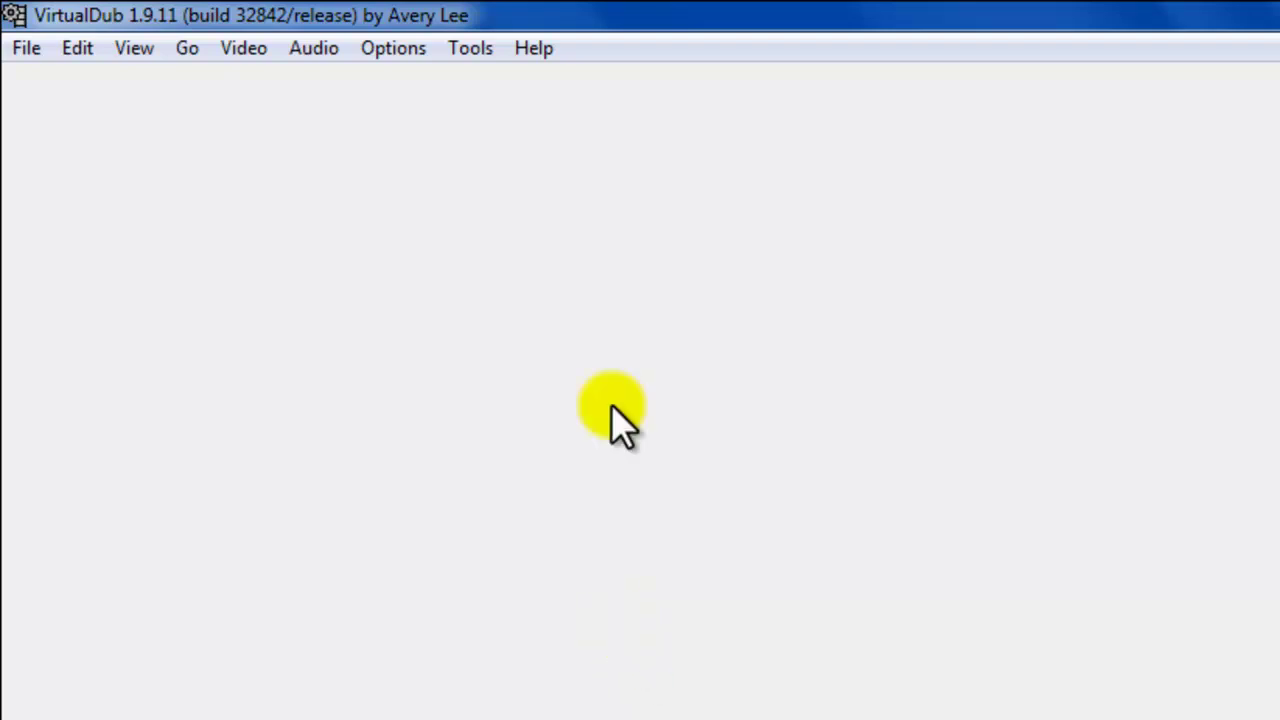
Step: Browse the Options menu, then go to File to save processing settings as .vcf
{"action": "left_click", "coordinate": [375, 52]}
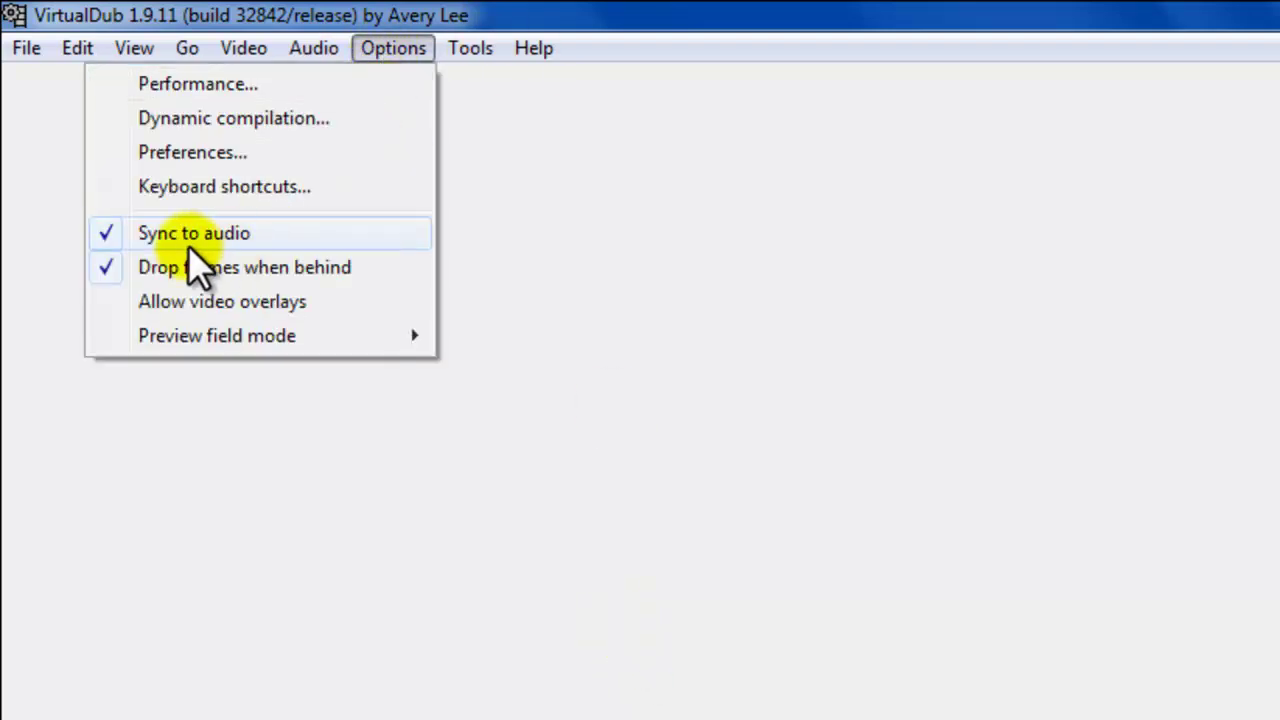
{"action": "left_click", "coordinate": [313, 268]}
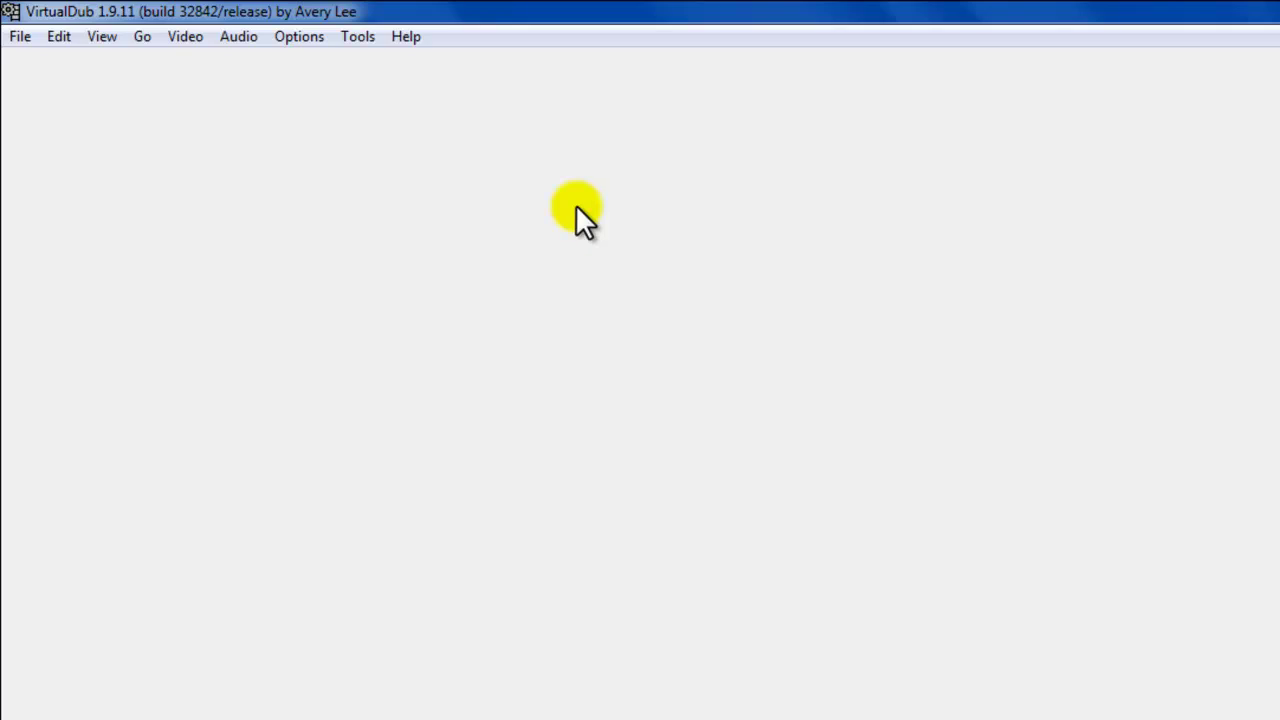
{"action": "left_click", "coordinate": [20, 38]}
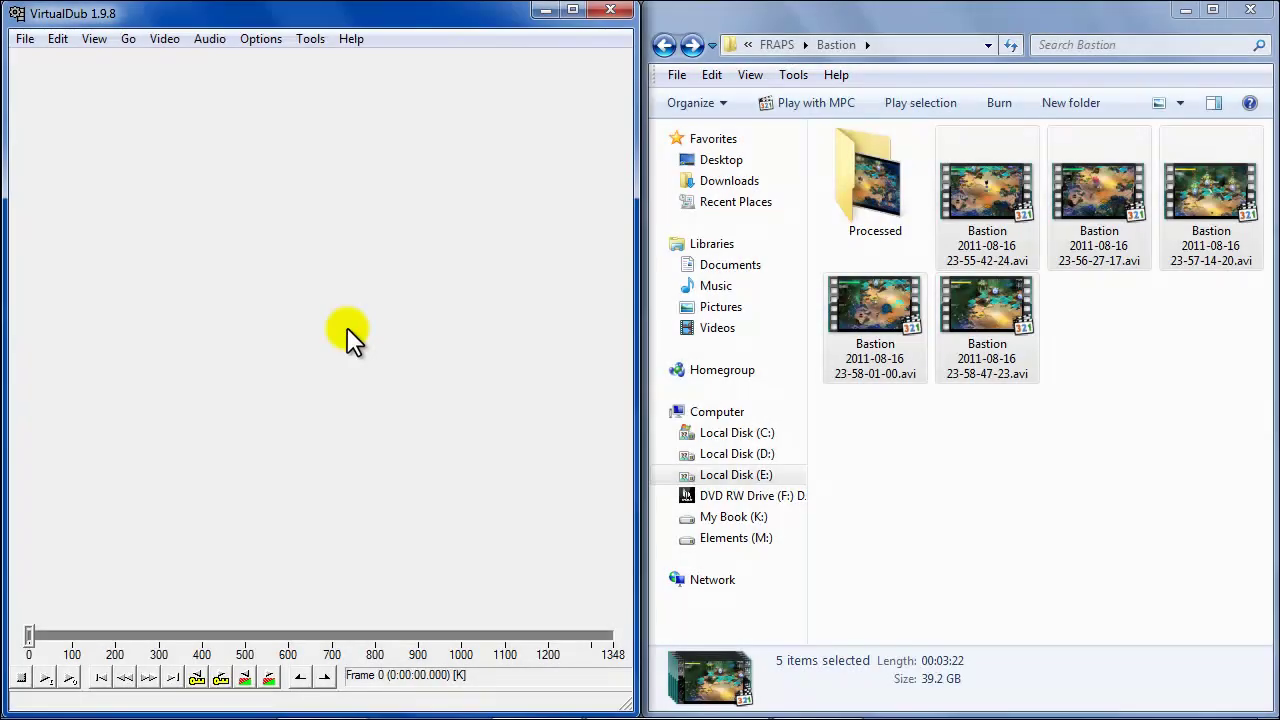
Step: Load the first Bastion clip into VirtualDub by dragging it from Explorer
{"action": "left_click", "coordinate": [25, 38]}
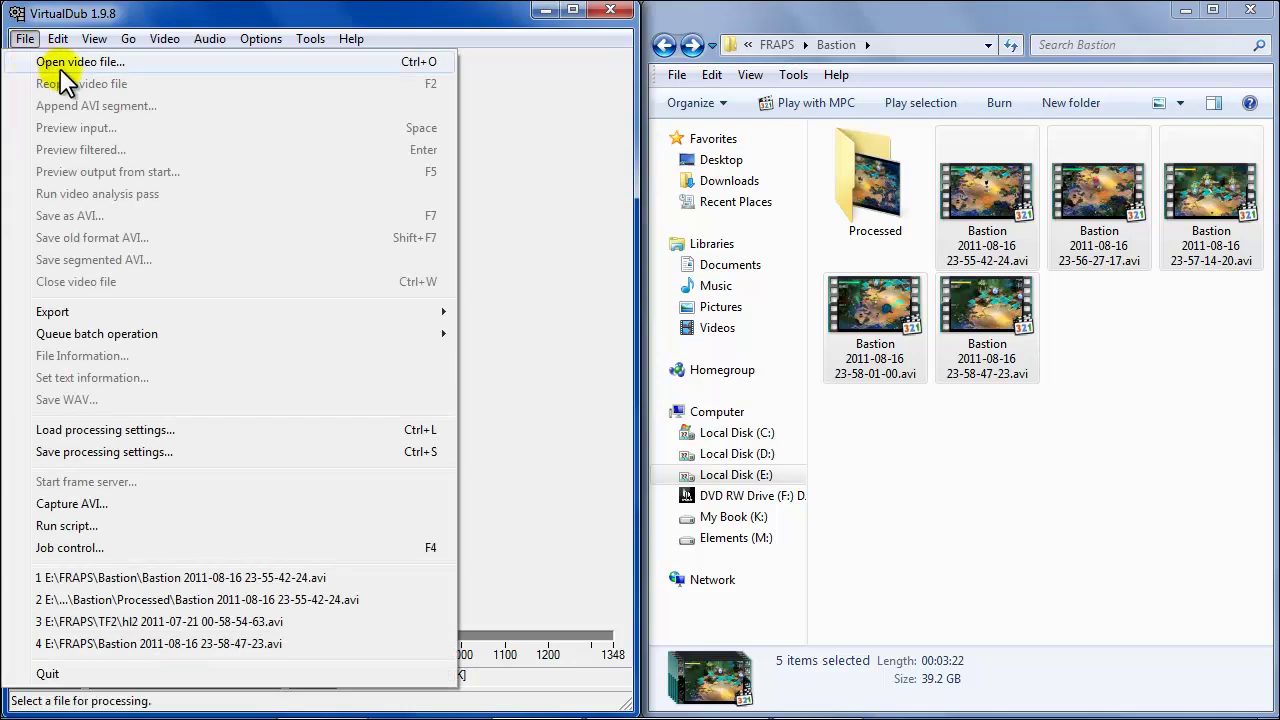
{"action": "left_click", "coordinate": [1116, 494]}
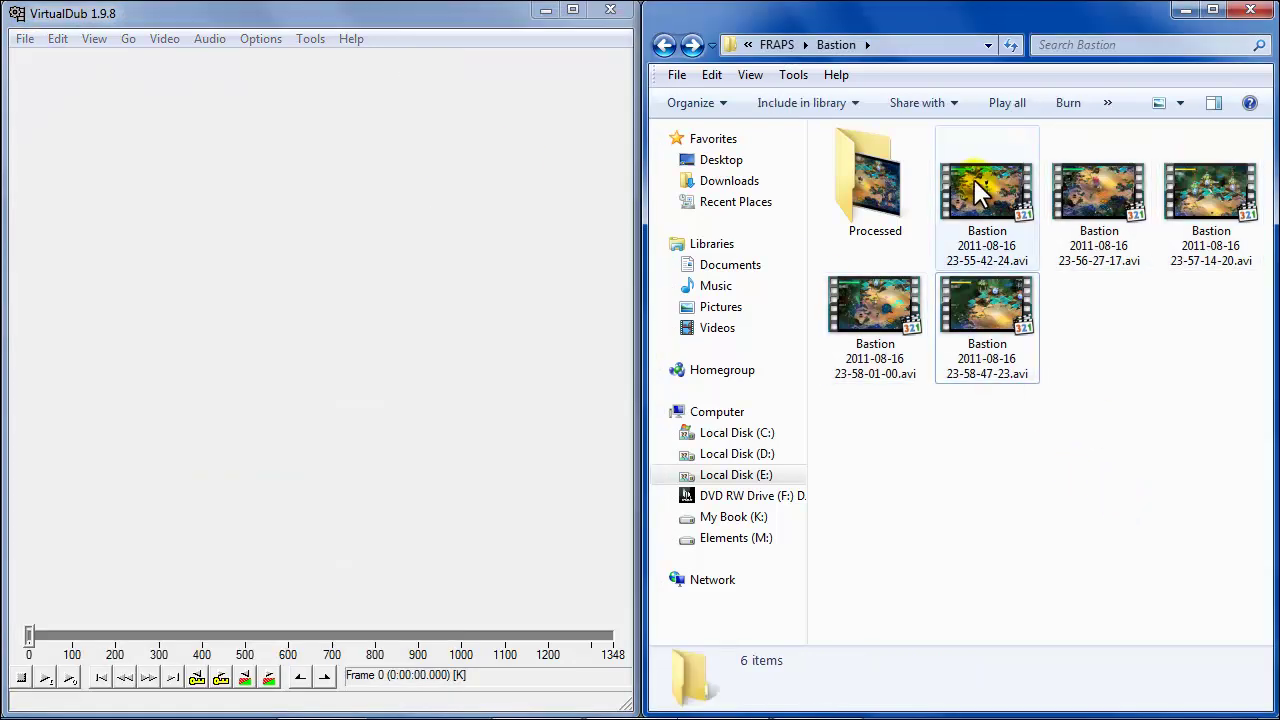
{"action": "left_click_drag", "start_coordinate": [980, 192], "coordinate": [306, 334]}
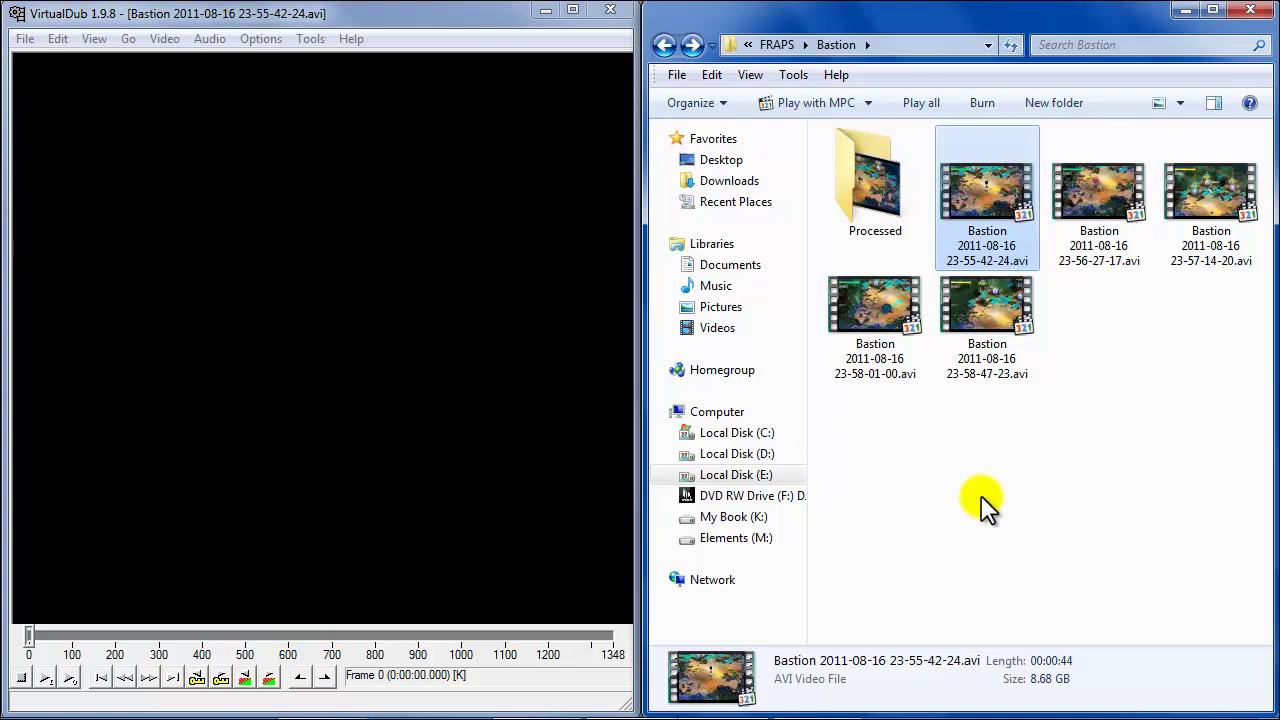
Step: Apply the saved 1280_720_x264_lamemp3.vcf processing settings to the clip
{"action": "left_click", "coordinate": [25, 38]}
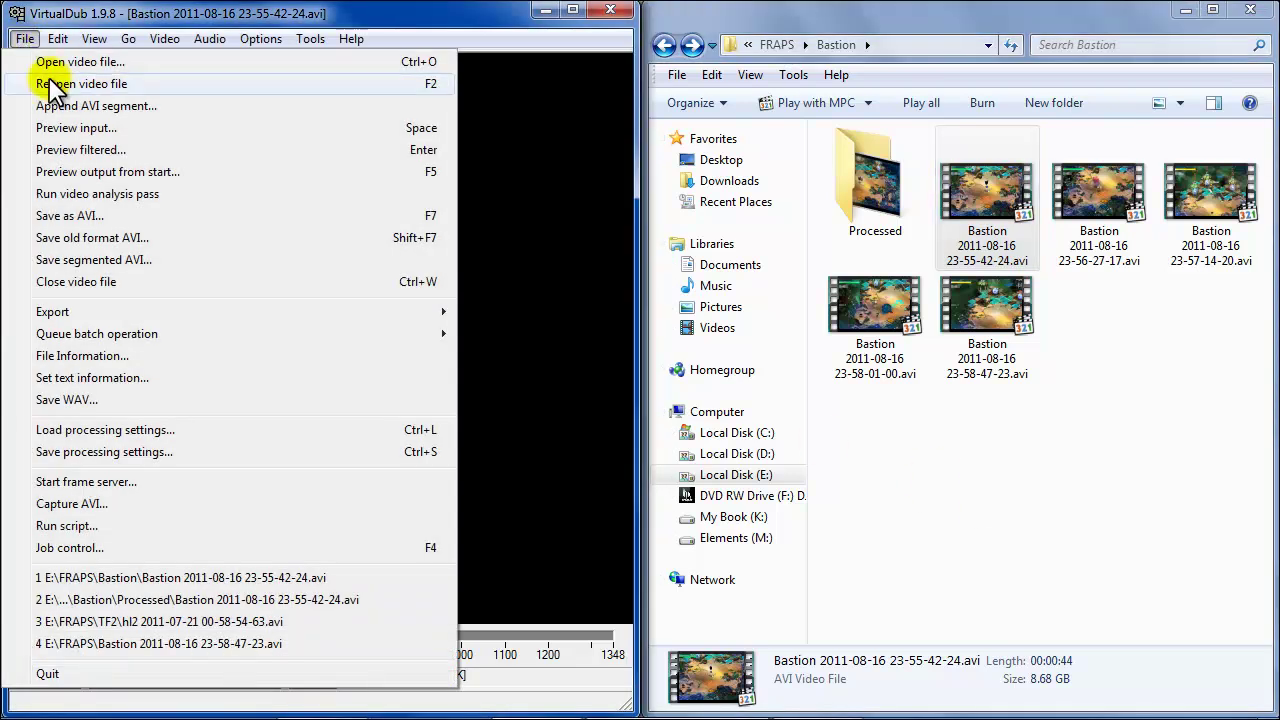
{"action": "left_click", "coordinate": [110, 432]}
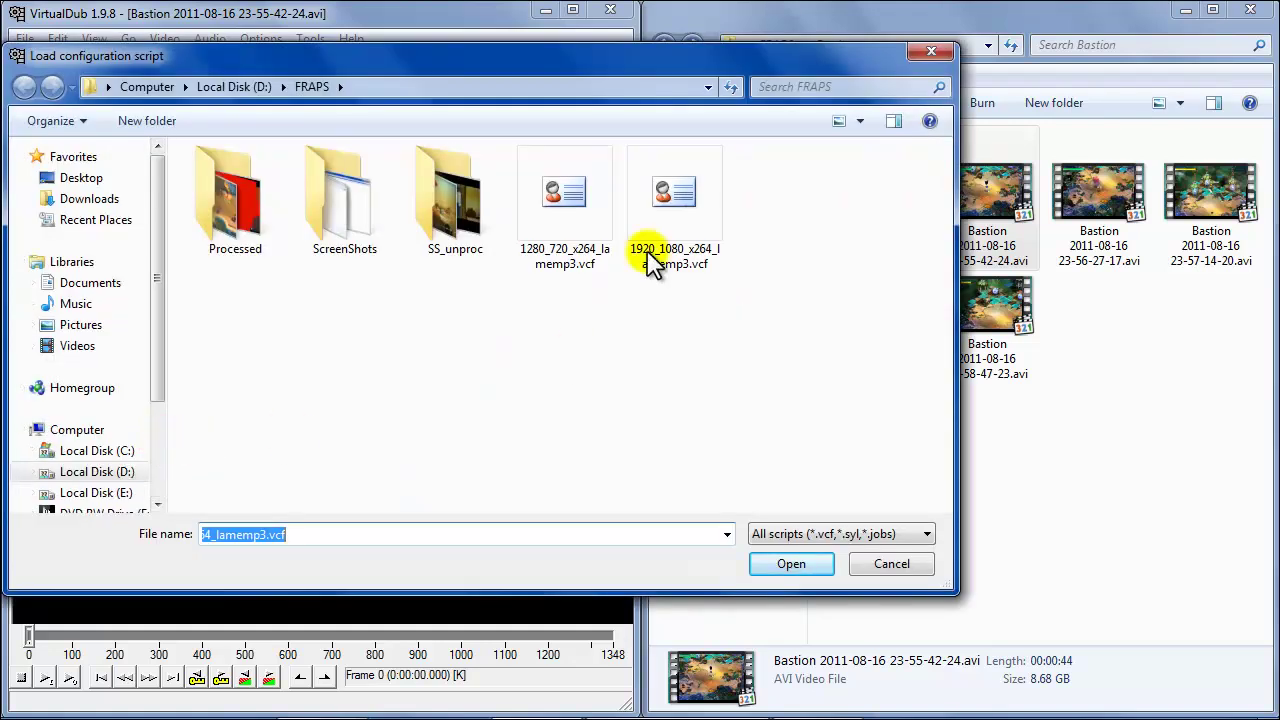
{"action": "double_click", "coordinate": [571, 200]}
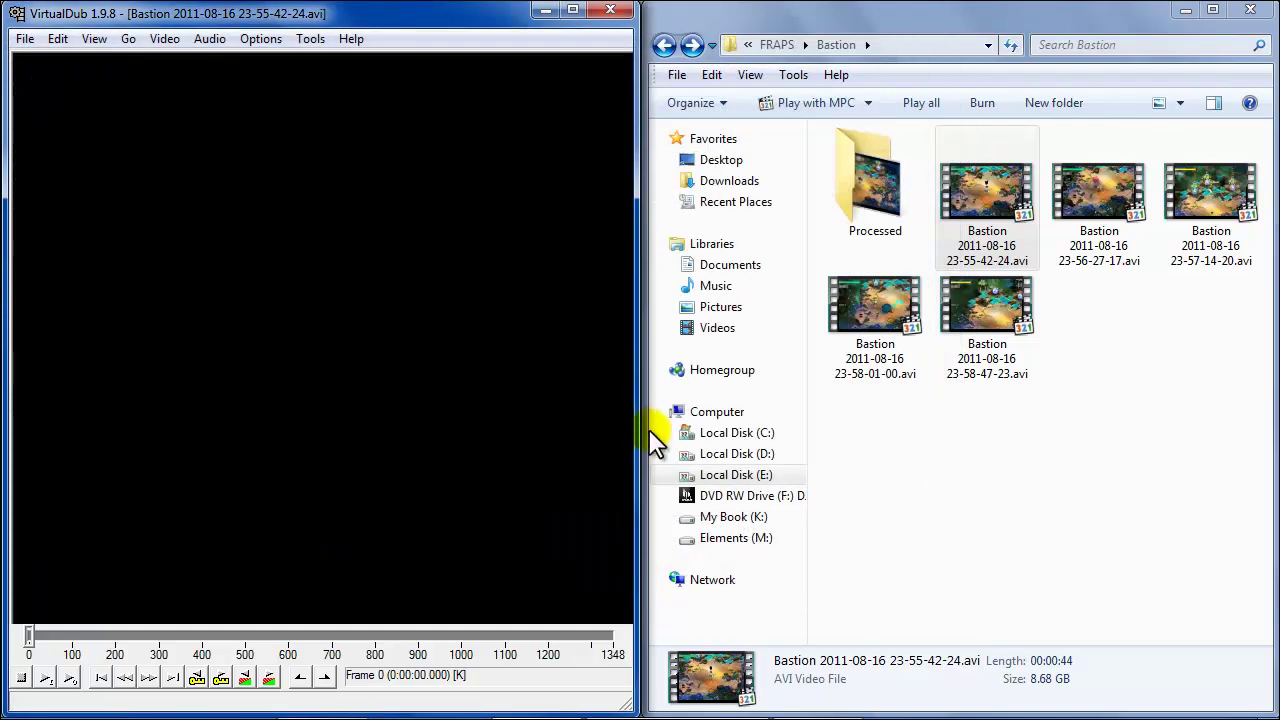
{"action": "left_click", "coordinate": [997, 202]}
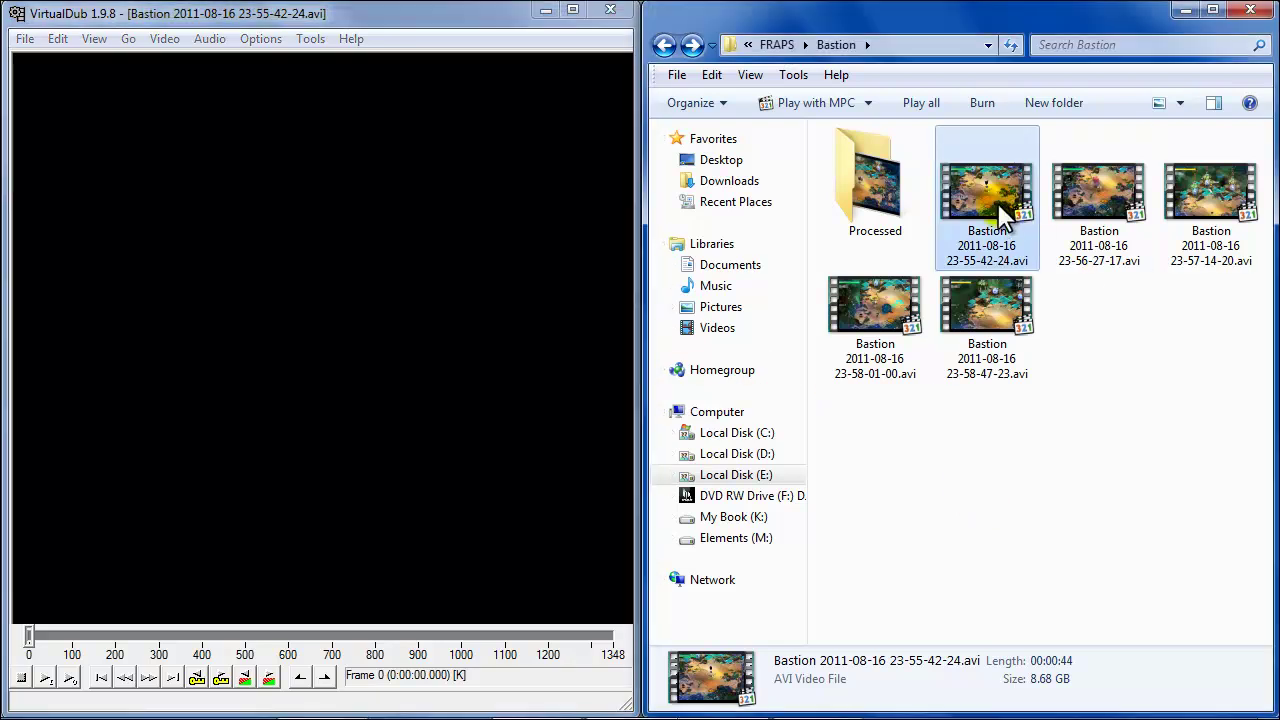
Step: Append the second and third Bastion clips as AVI segments onto the first
{"action": "left_click", "coordinate": [1010, 313], "text": "shift"}
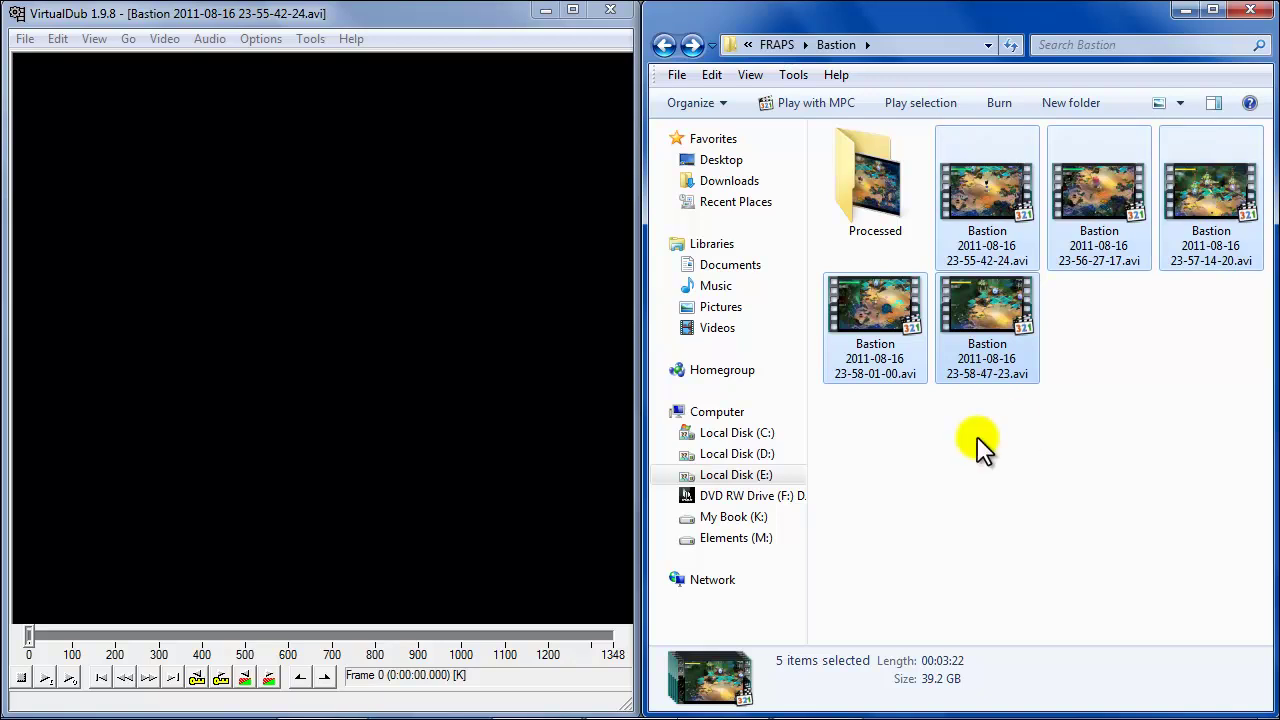
{"action": "left_click", "coordinate": [370, 172]}
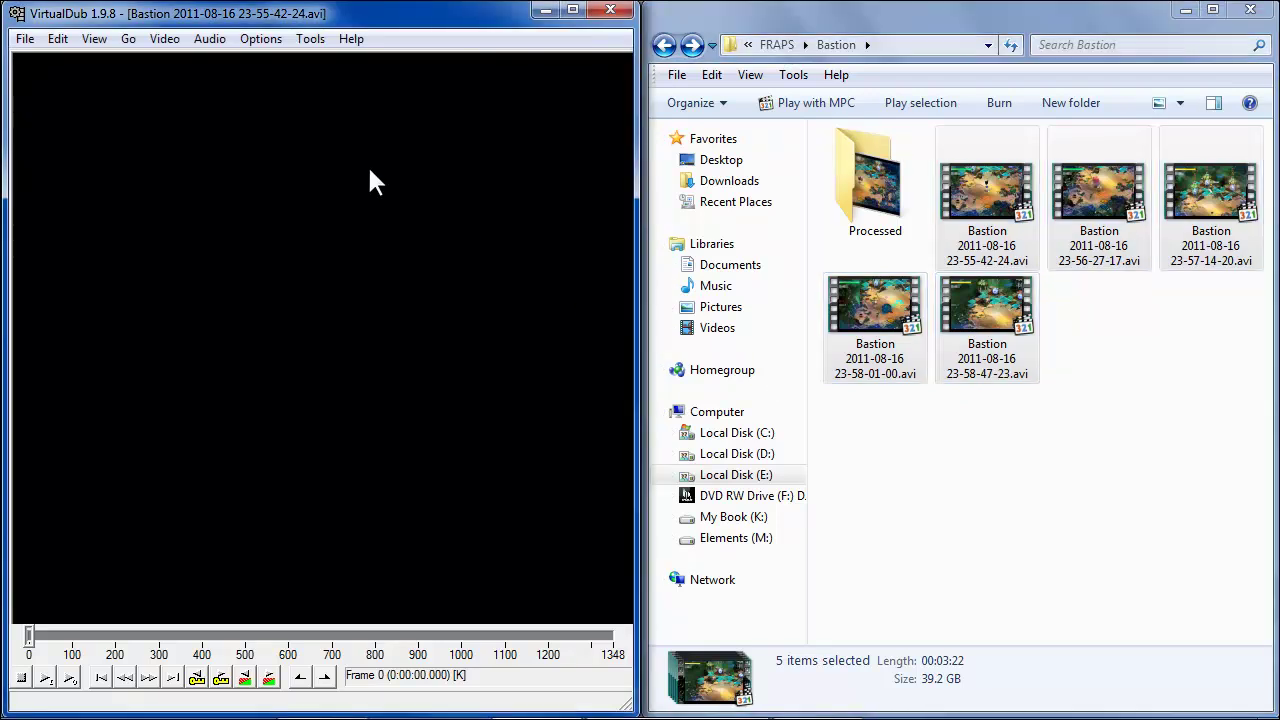
{"action": "left_click", "coordinate": [22, 40]}
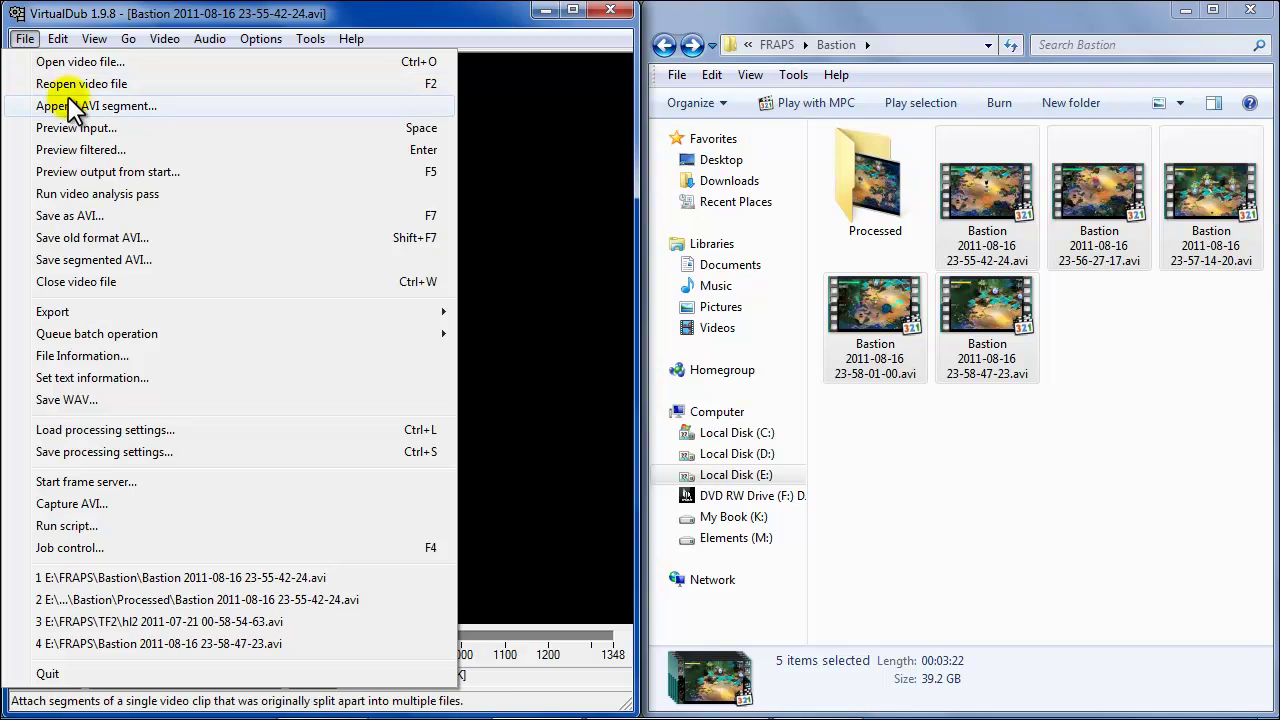
{"action": "left_click", "coordinate": [50, 103]}
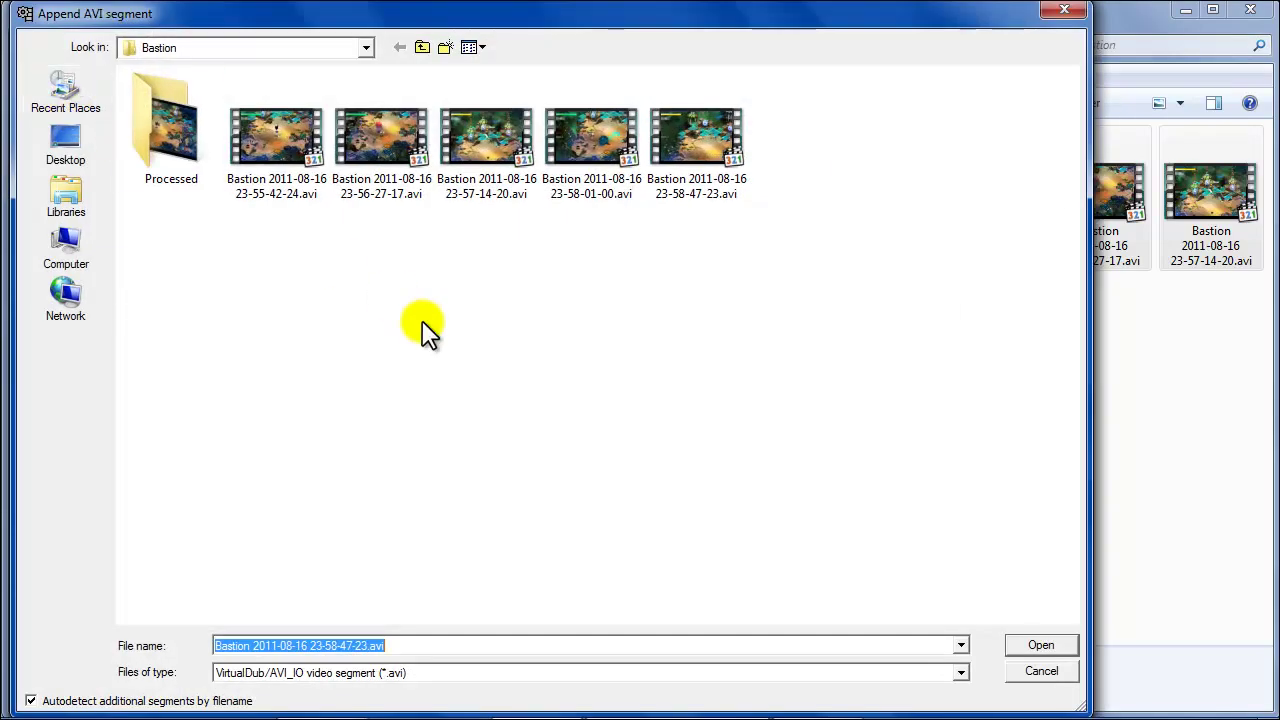
{"action": "double_click", "coordinate": [370, 127]}
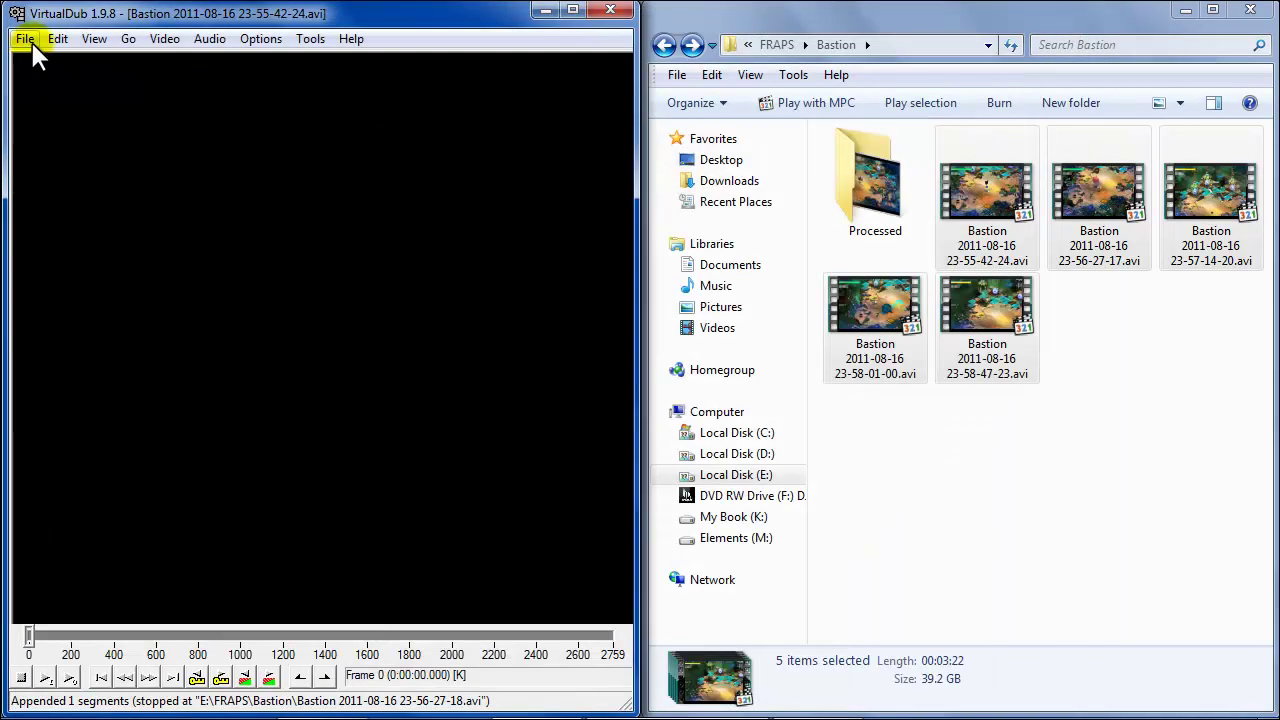
{"action": "left_click", "coordinate": [25, 39]}
{"action": "left_click", "coordinate": [50, 101]}
{"action": "left_click", "coordinate": [486, 139]}
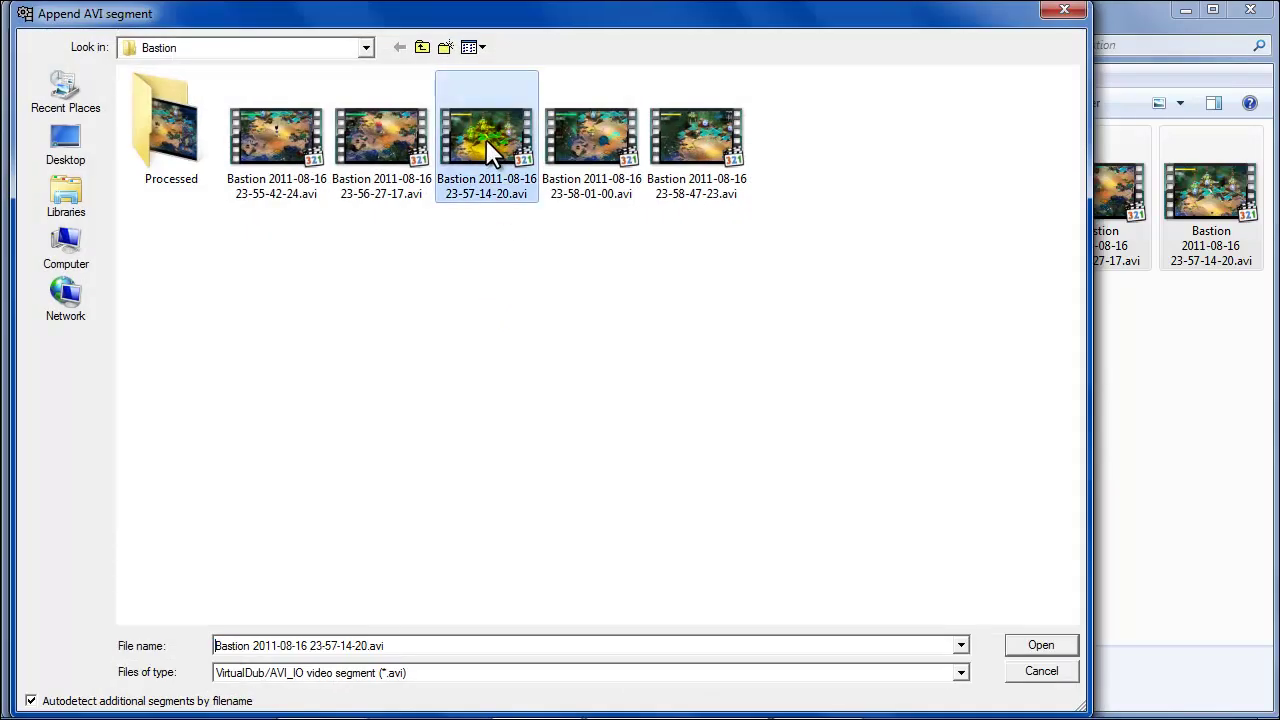
{"action": "double_click", "coordinate": [486, 139]}
Step: Append the fourth and fifth Bastion clips, bringing the timeline to 6087 frames
{"action": "left_click", "coordinate": [25, 39]}
{"action": "left_click", "coordinate": [65, 108]}
{"action": "left_click", "coordinate": [619, 137]}
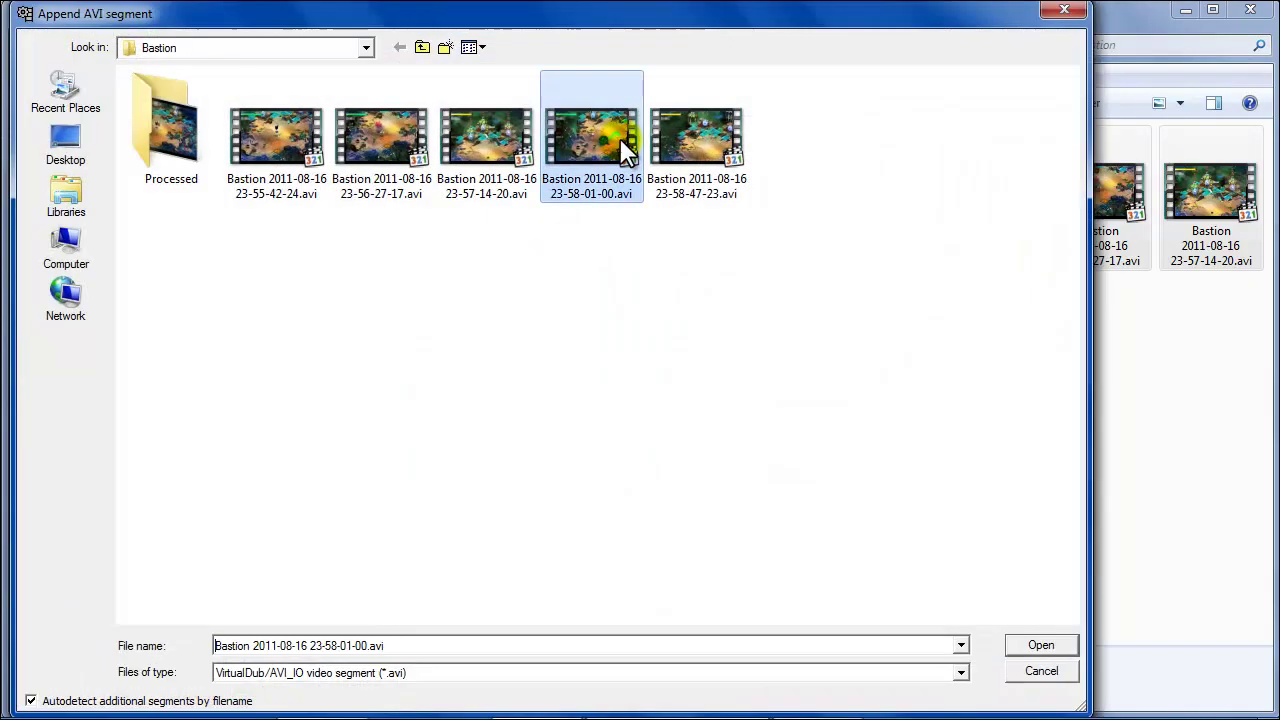
{"action": "double_click", "coordinate": [619, 137]}
{"action": "left_click", "coordinate": [25, 39]}
{"action": "left_click", "coordinate": [60, 104]}
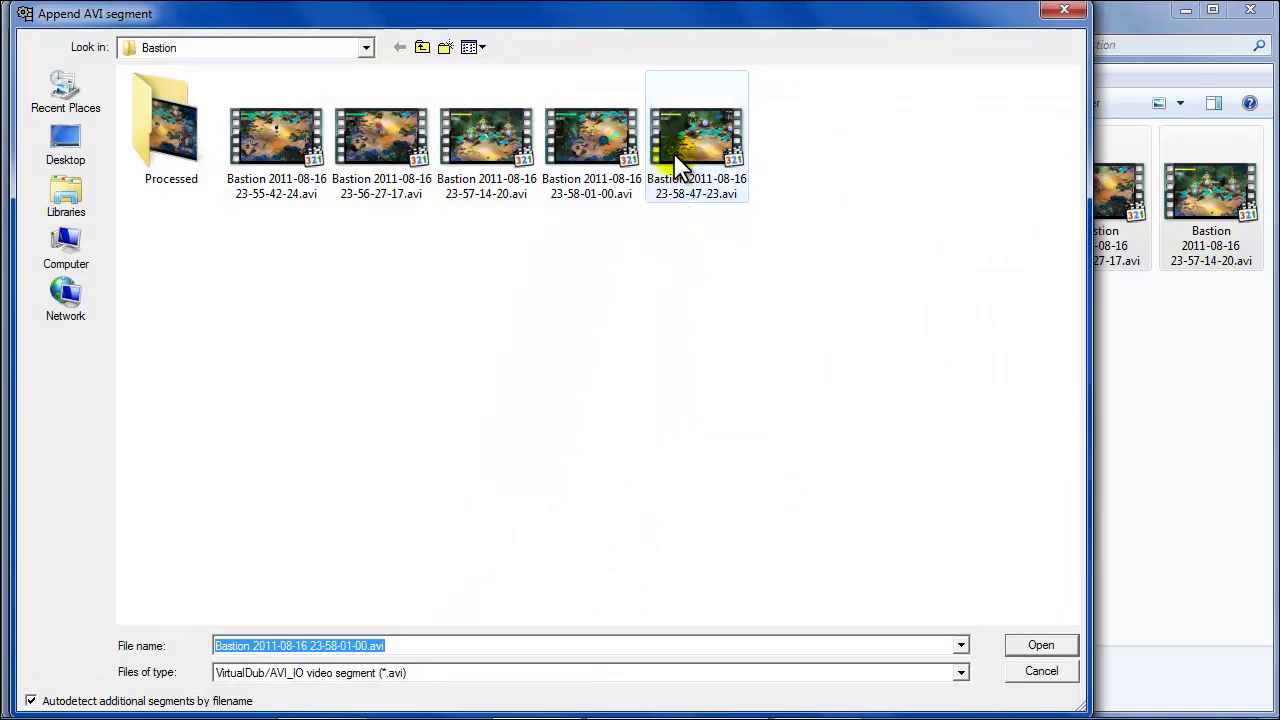
{"action": "double_click", "coordinate": [676, 158]}
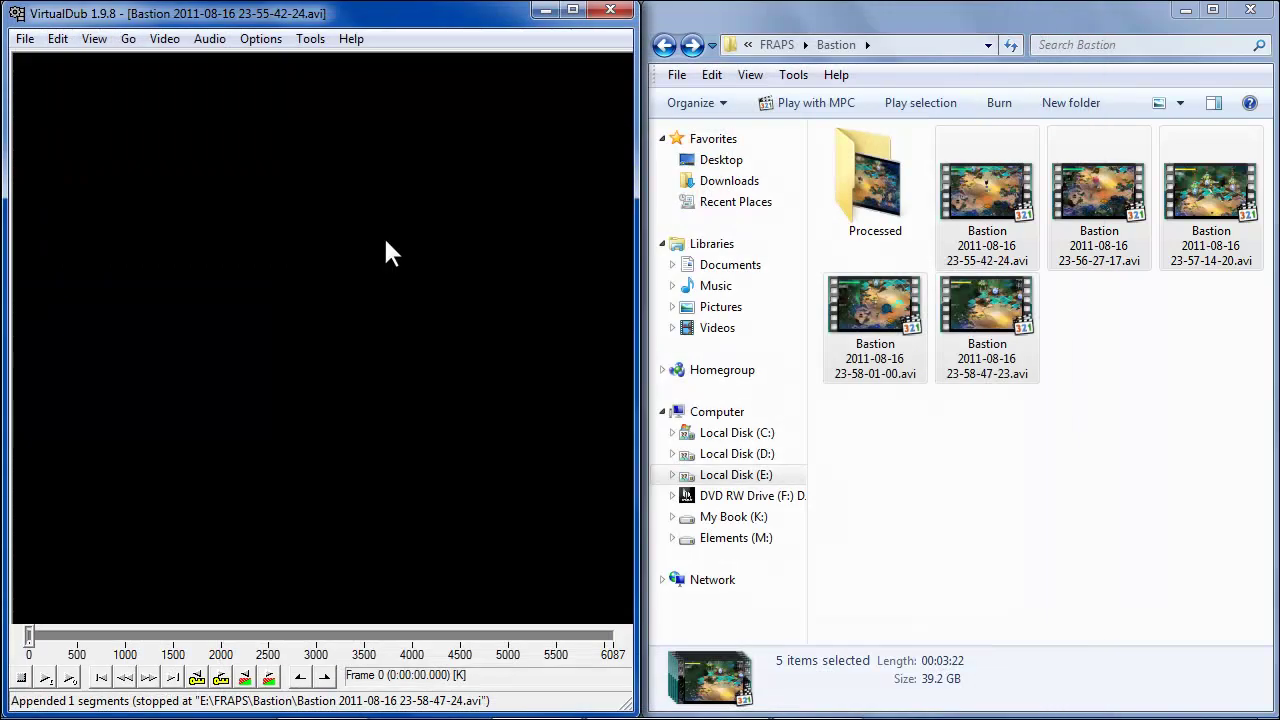
Step: Save the joined video as an AVI in the Processed folder under the suggested name
{"action": "left_click", "coordinate": [25, 39]}
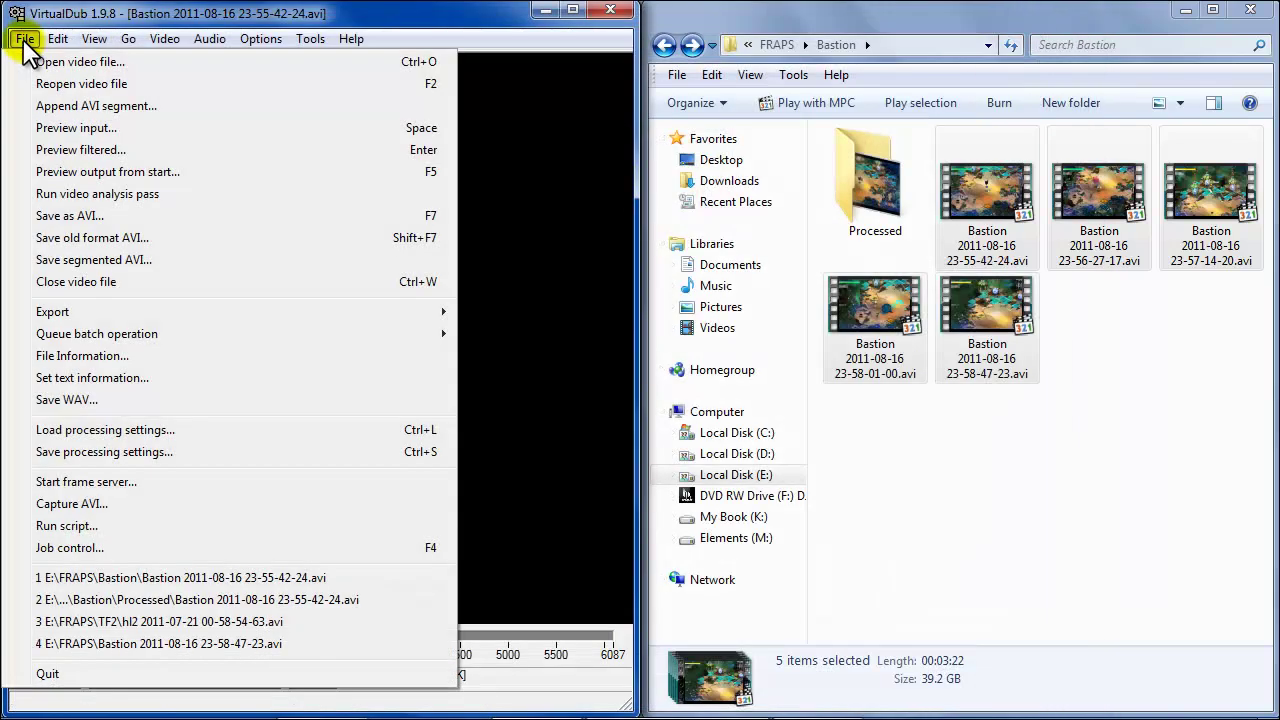
{"action": "left_click", "coordinate": [88, 215]}
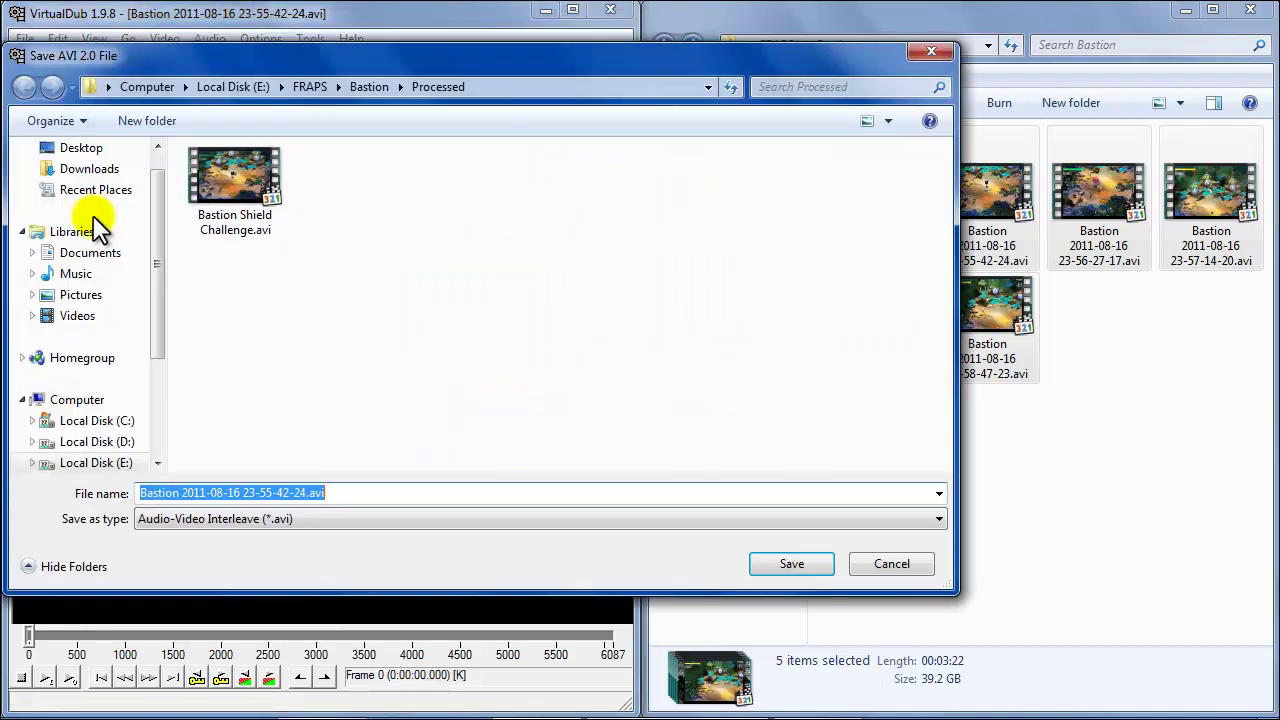
{"action": "left_click", "coordinate": [768, 557]}
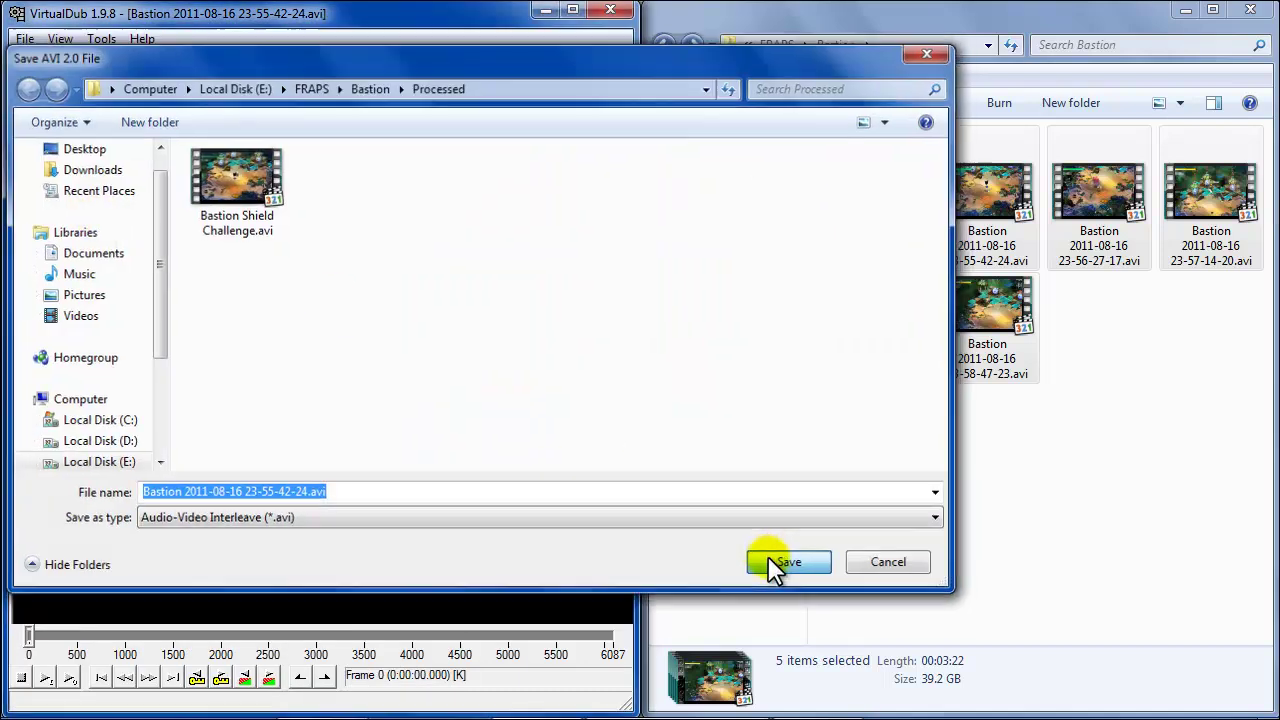